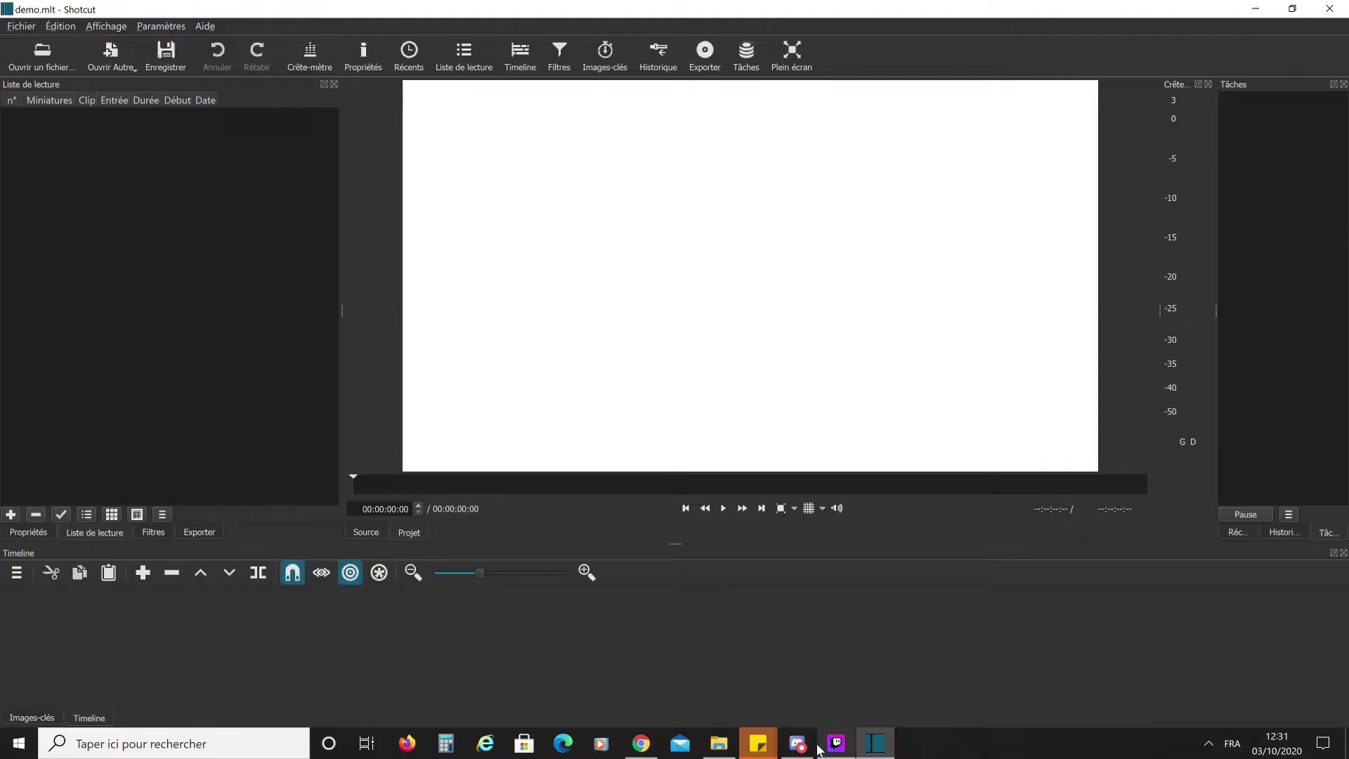
{"action": "mouse_move", "coordinate": [789, 752]}
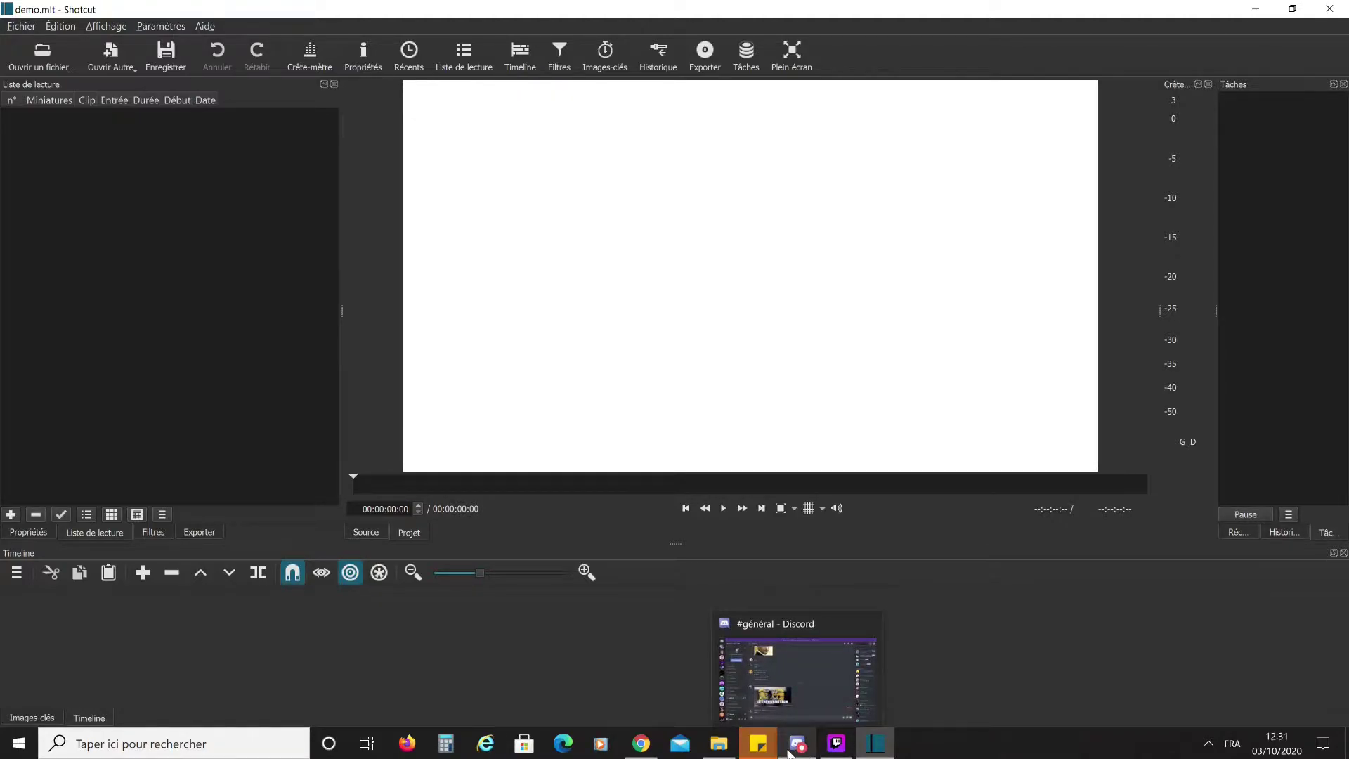
{"action": "left_click", "coordinate": [709, 753]}
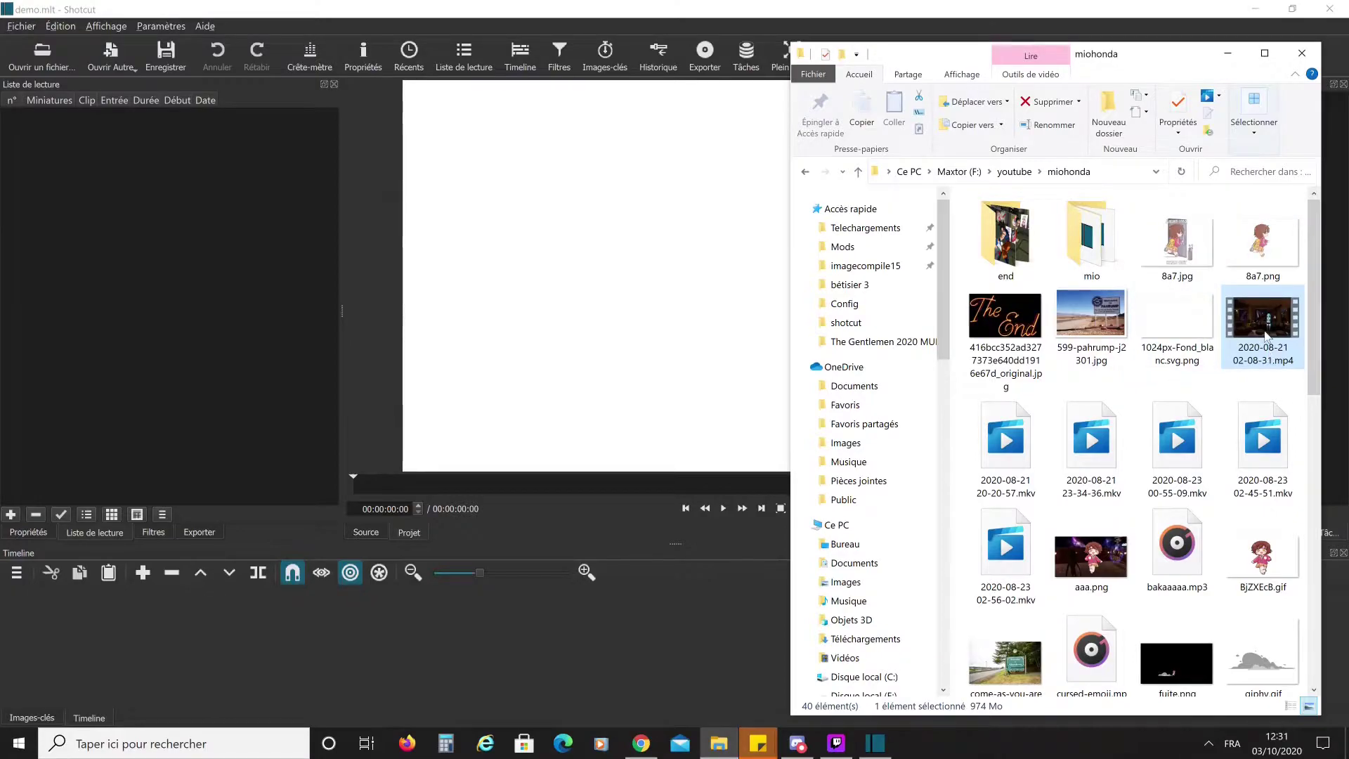
{"action": "mouse_move", "coordinate": [1271, 361]}
{"action": "left_mouse_down"}
{"action": "mouse_move", "coordinate": [1, 202]}
{"action": "mouse_move", "coordinate": [28, 197]}
{"action": "left_mouse_up"}
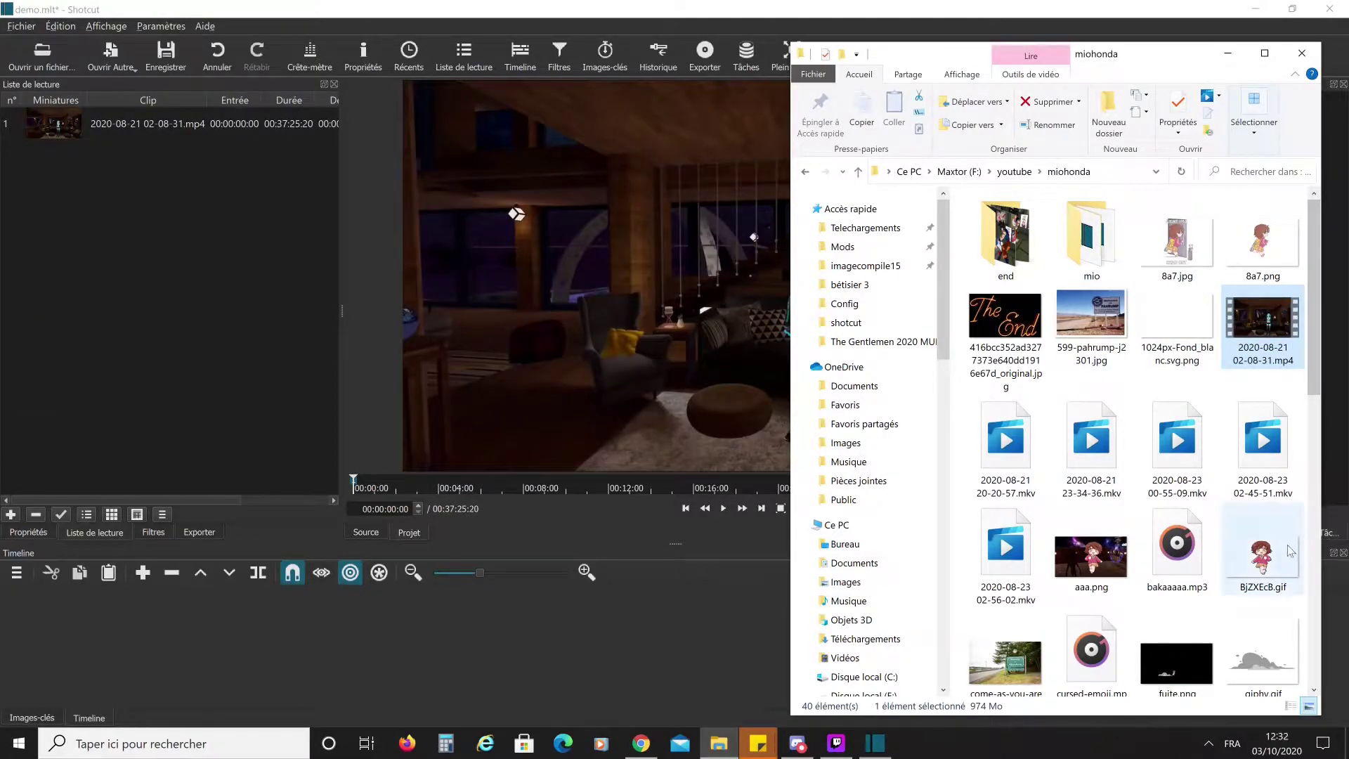
{"action": "left_click_drag", "start_coordinate": [1280, 555], "coordinate": [64, 260]}
{"action": "left_click", "coordinate": [167, 276]}
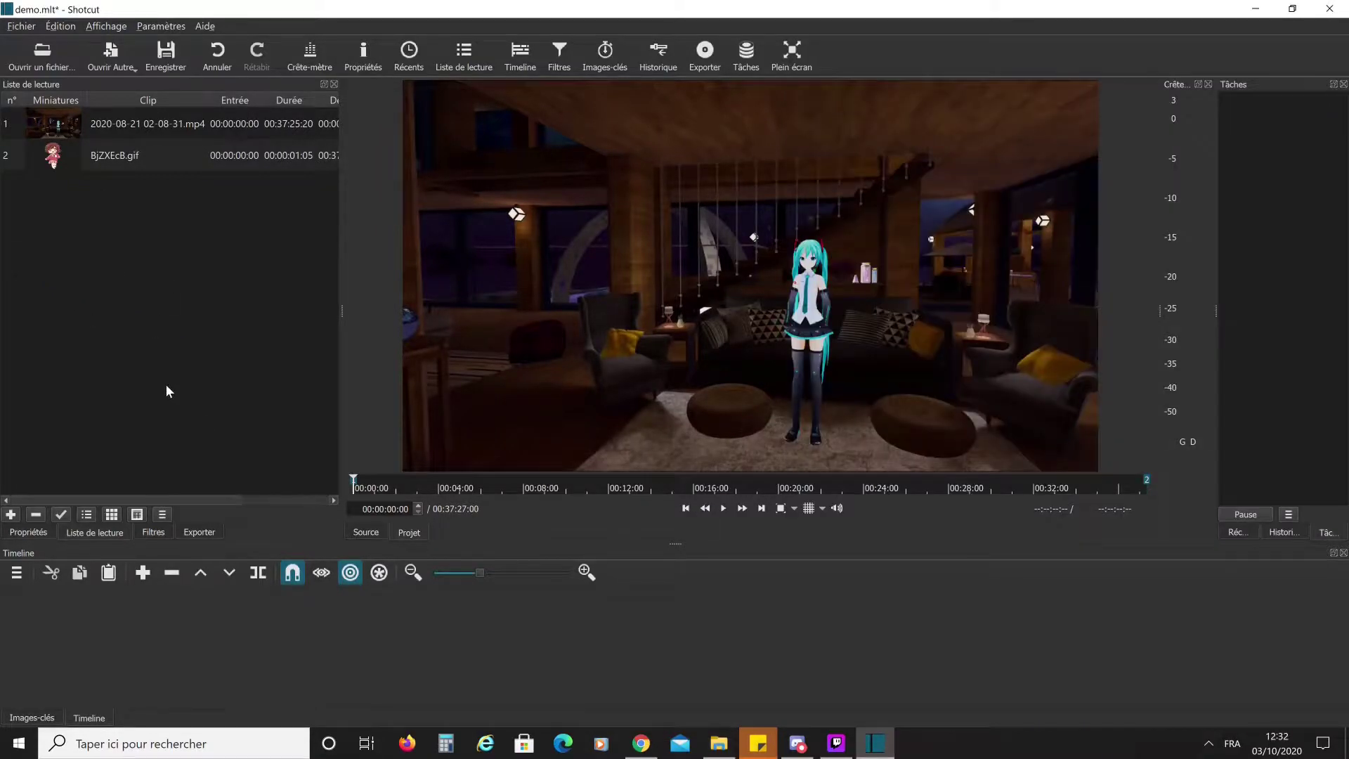
{"action": "left_click_drag", "start_coordinate": [83, 112], "coordinate": [75, 610]}
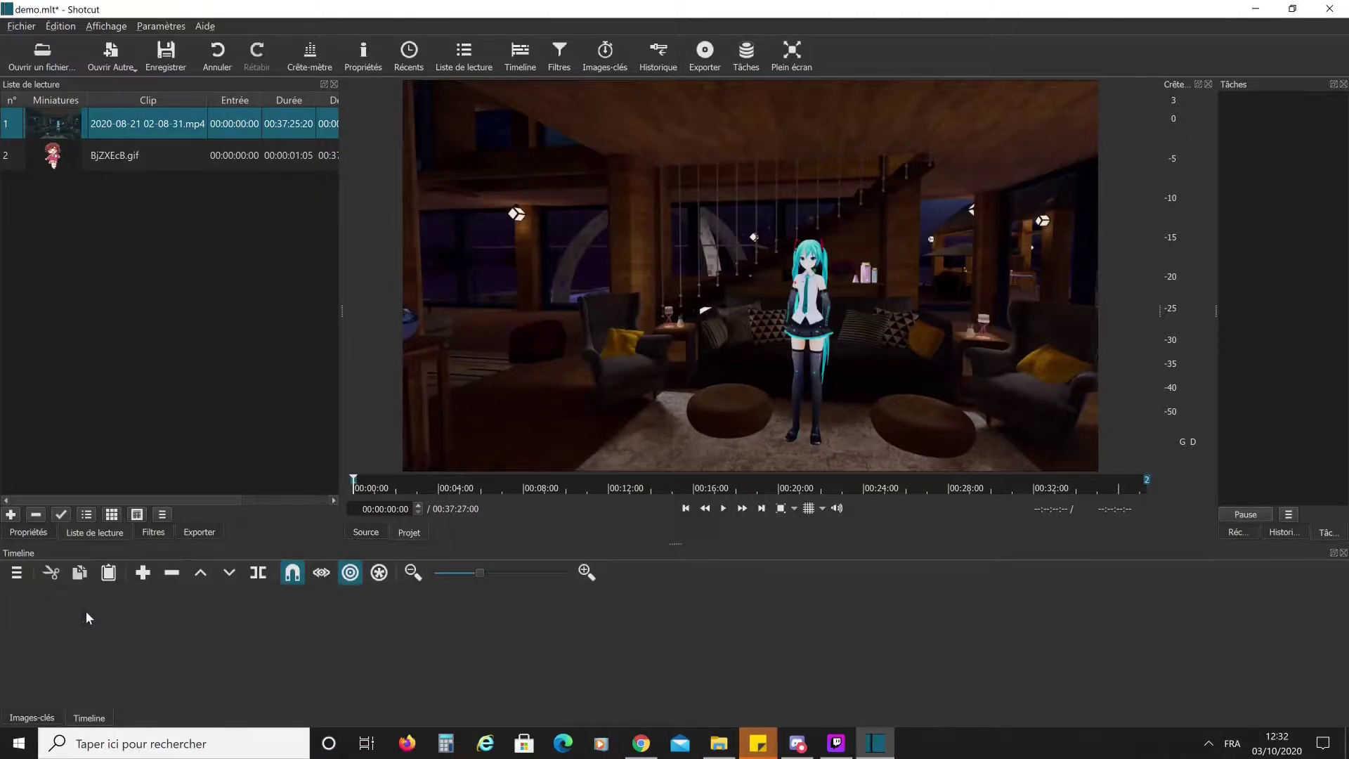
- Insert an empty V2 video track above the gameplay clip and mute the preview audio
{"action": "left_click", "coordinate": [16, 572]}
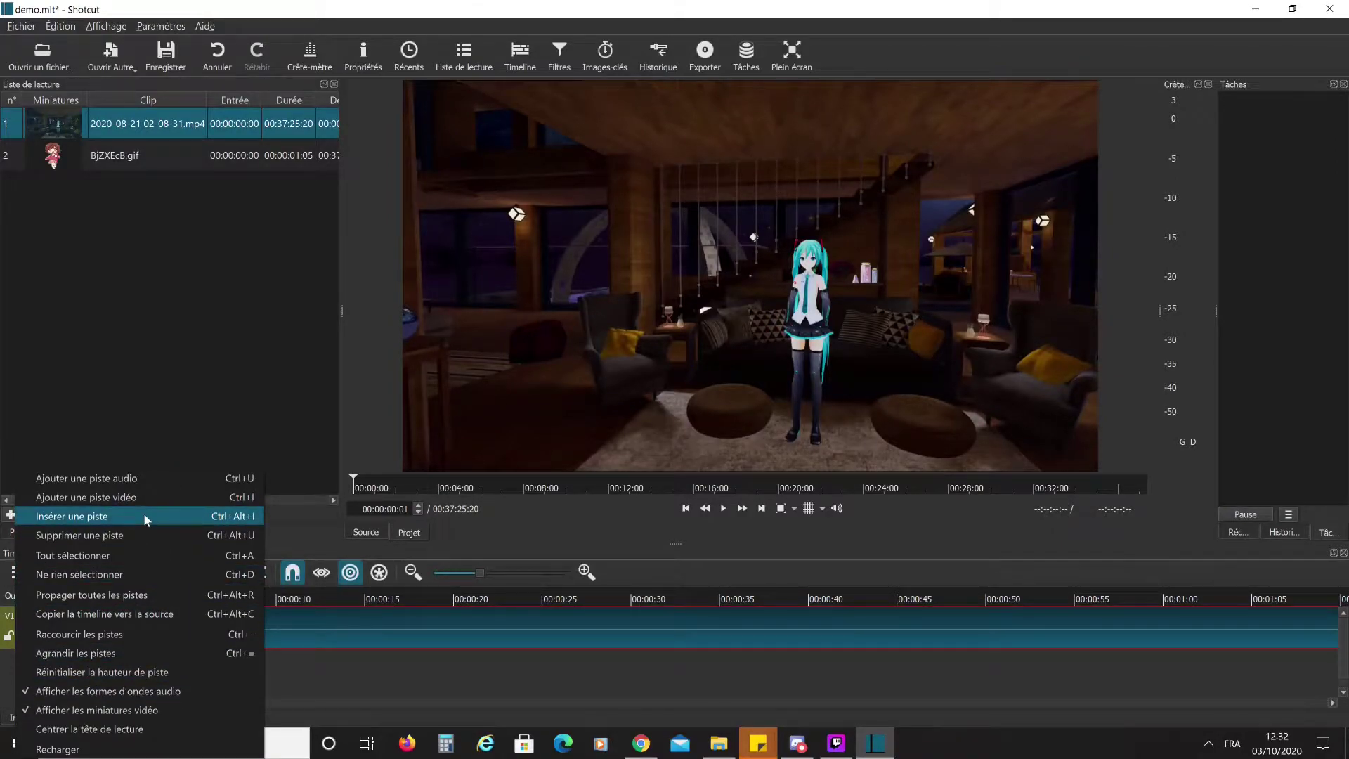
{"action": "key", "text": "Escape"}
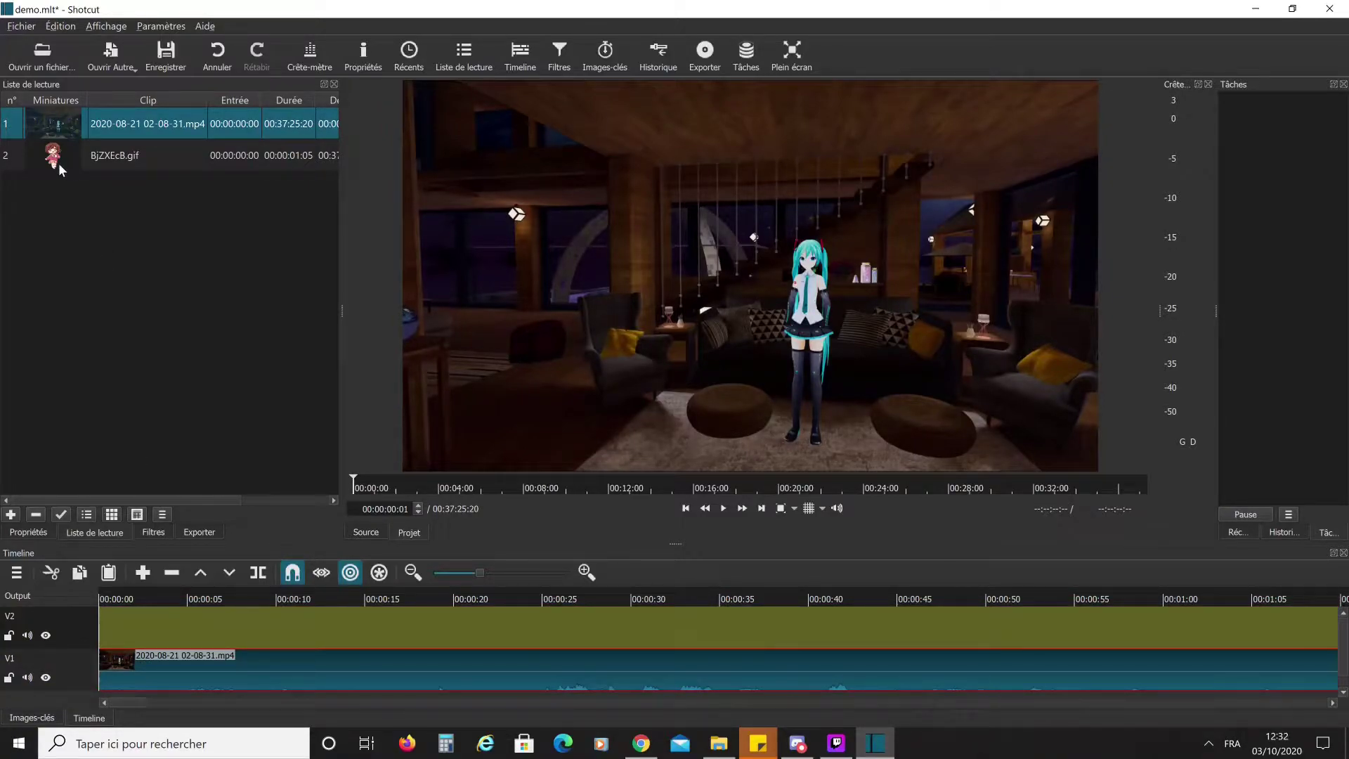
{"action": "left_click_drag", "start_coordinate": [58, 163], "coordinate": [26, 685]}
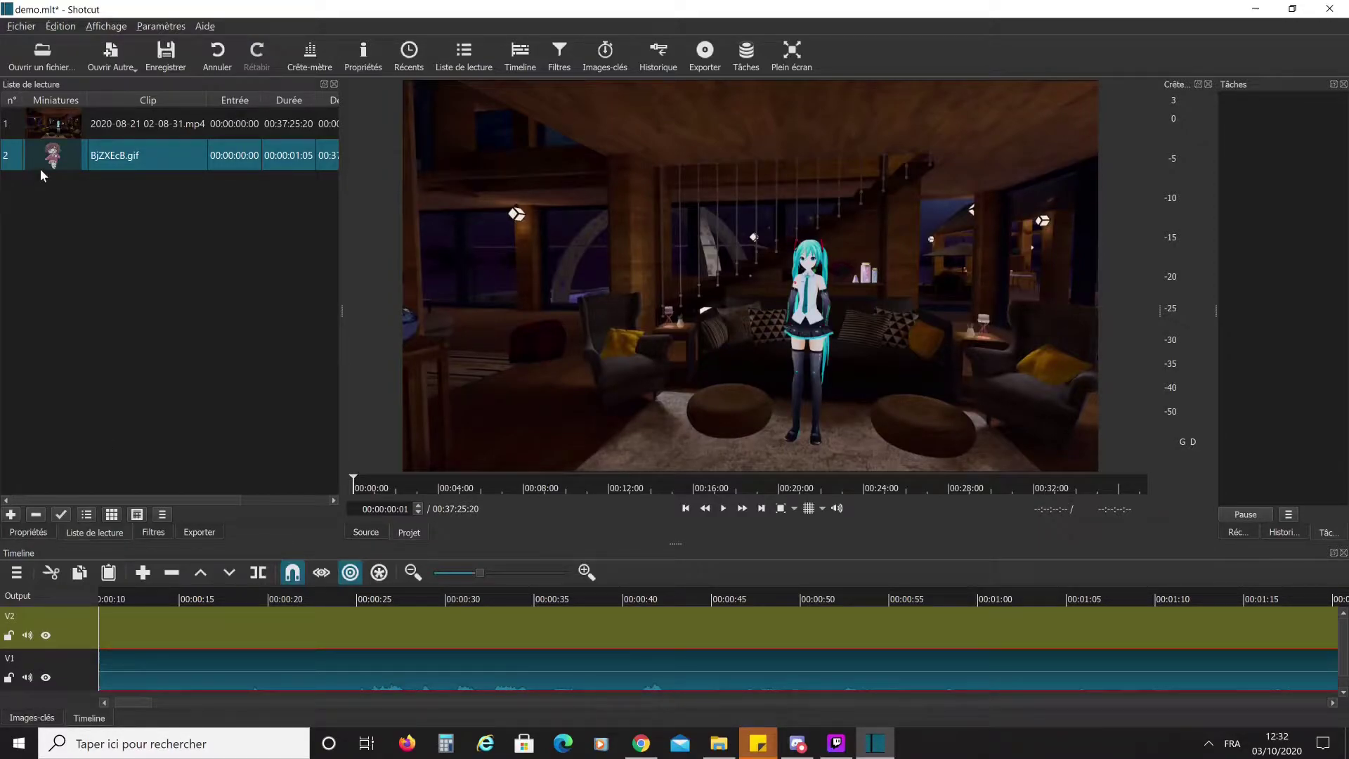
{"action": "left_click_drag", "start_coordinate": [68, 150], "coordinate": [1054, 642]}
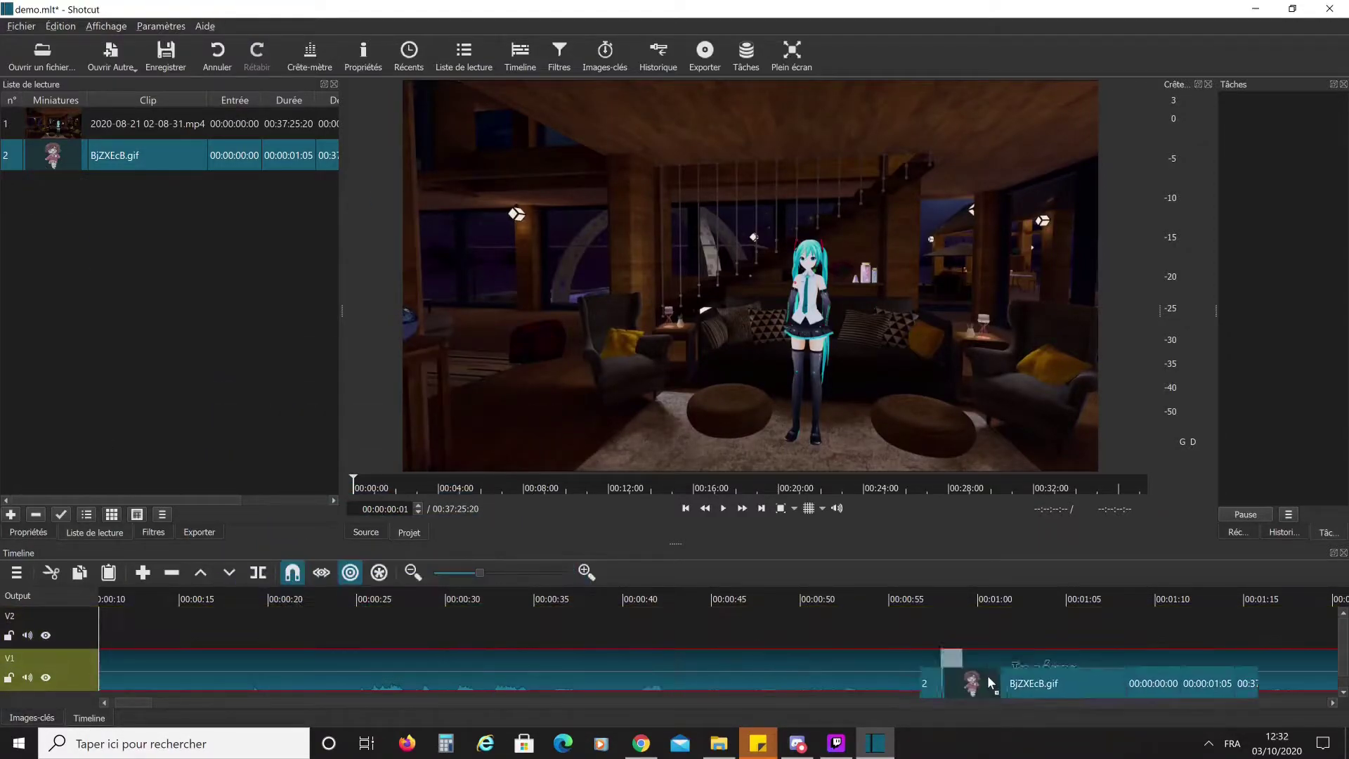
{"action": "left_click_drag", "start_coordinate": [1053, 642], "coordinate": [97, 226]}
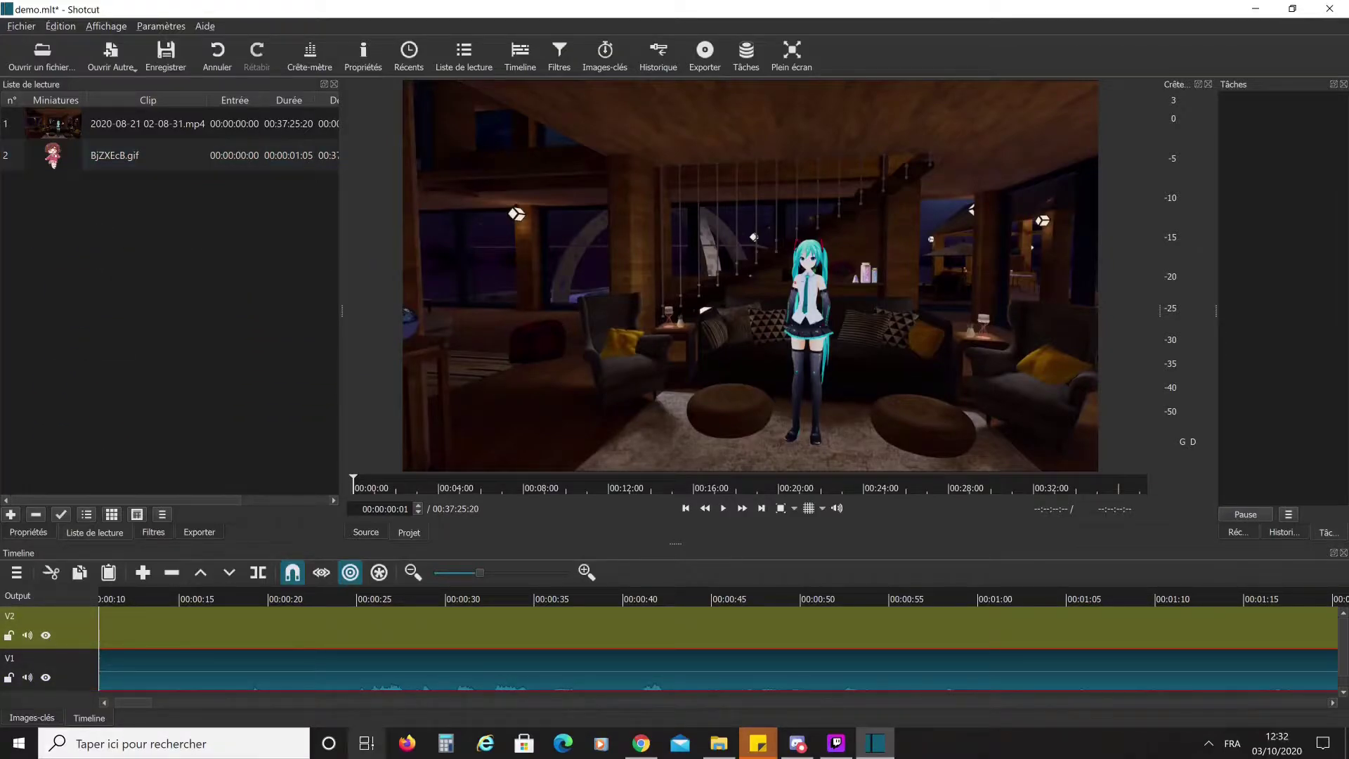
{"action": "left_click", "coordinate": [837, 508]}
{"action": "left_click_drag", "start_coordinate": [137, 701], "coordinate": [371, 702]}
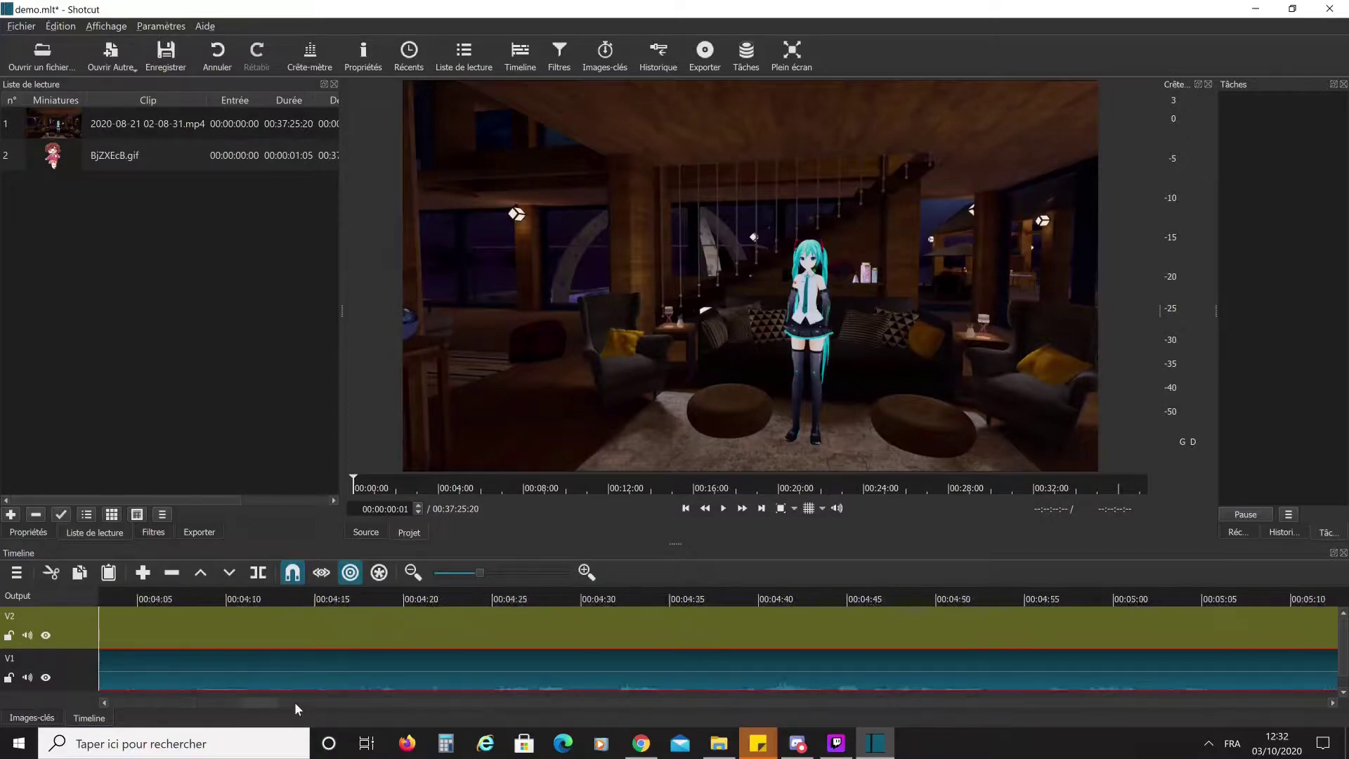
- Place BjZXEcB.gif on V2 at about 00:07:50 and play it back
{"action": "left_click", "coordinate": [571, 598]}
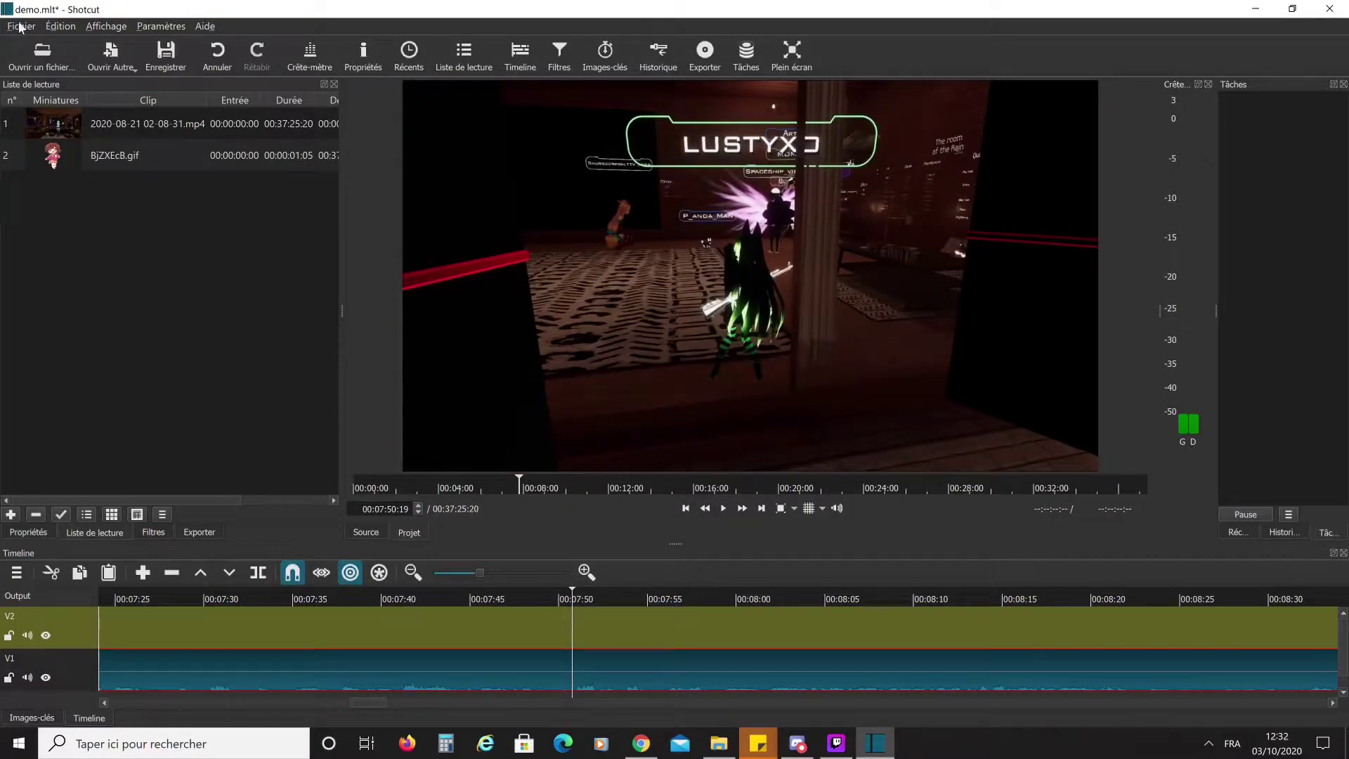
{"action": "left_click_drag", "start_coordinate": [59, 166], "coordinate": [581, 628]}
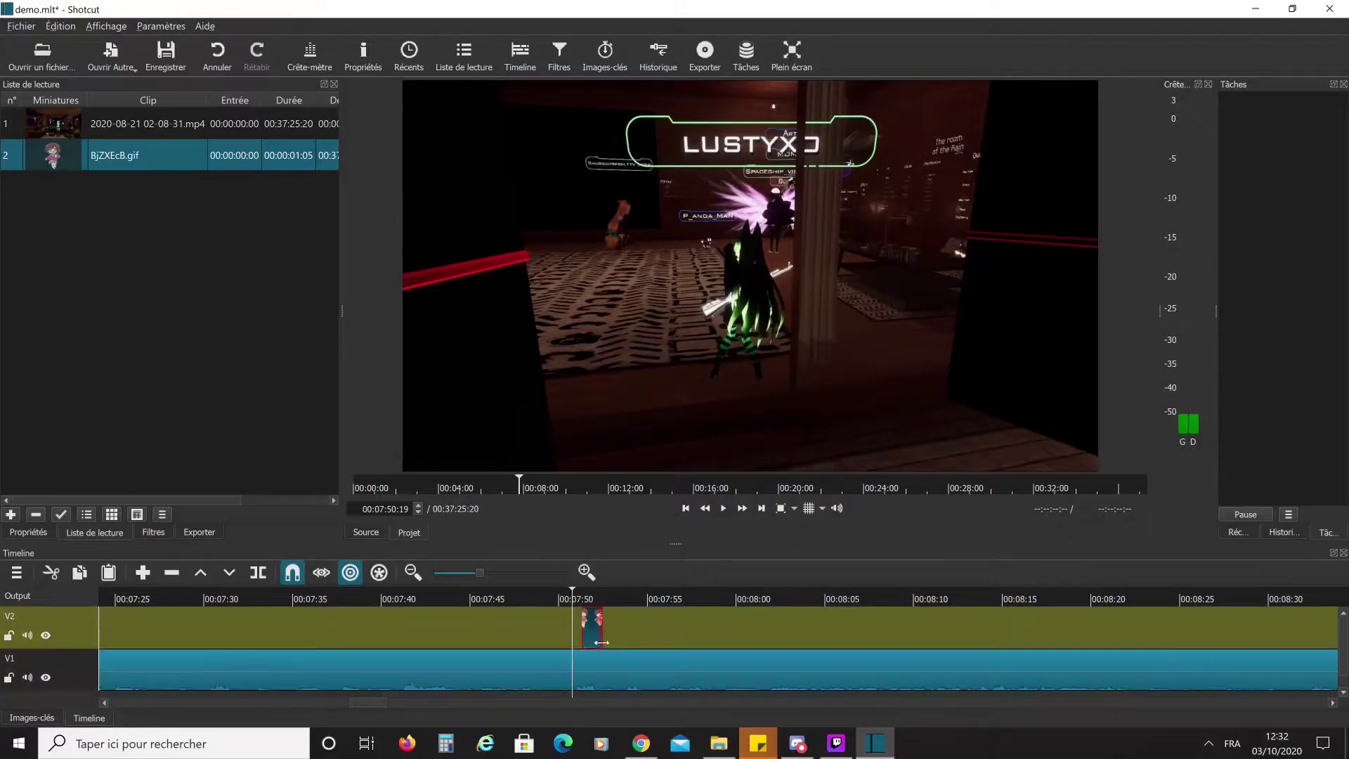
{"action": "left_click", "coordinate": [728, 508]}
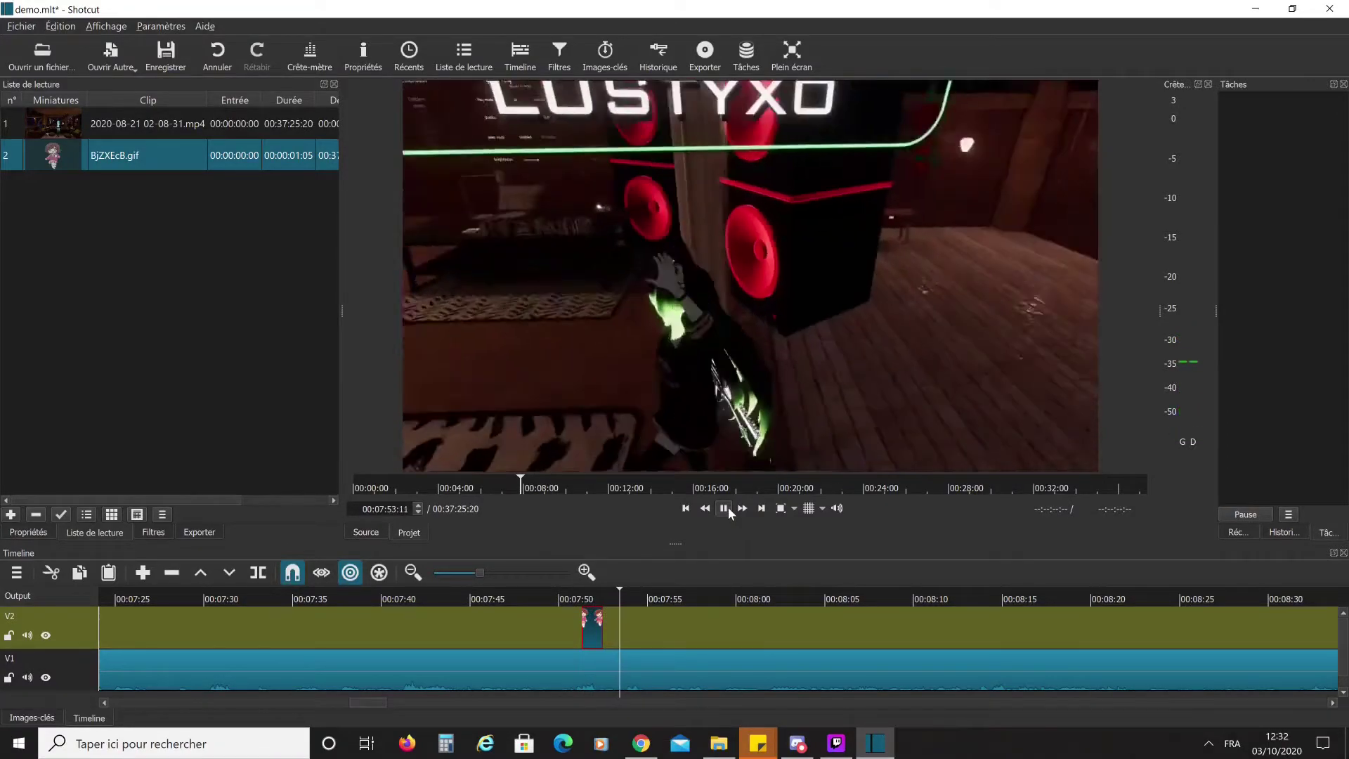
{"action": "left_click", "coordinate": [727, 507]}
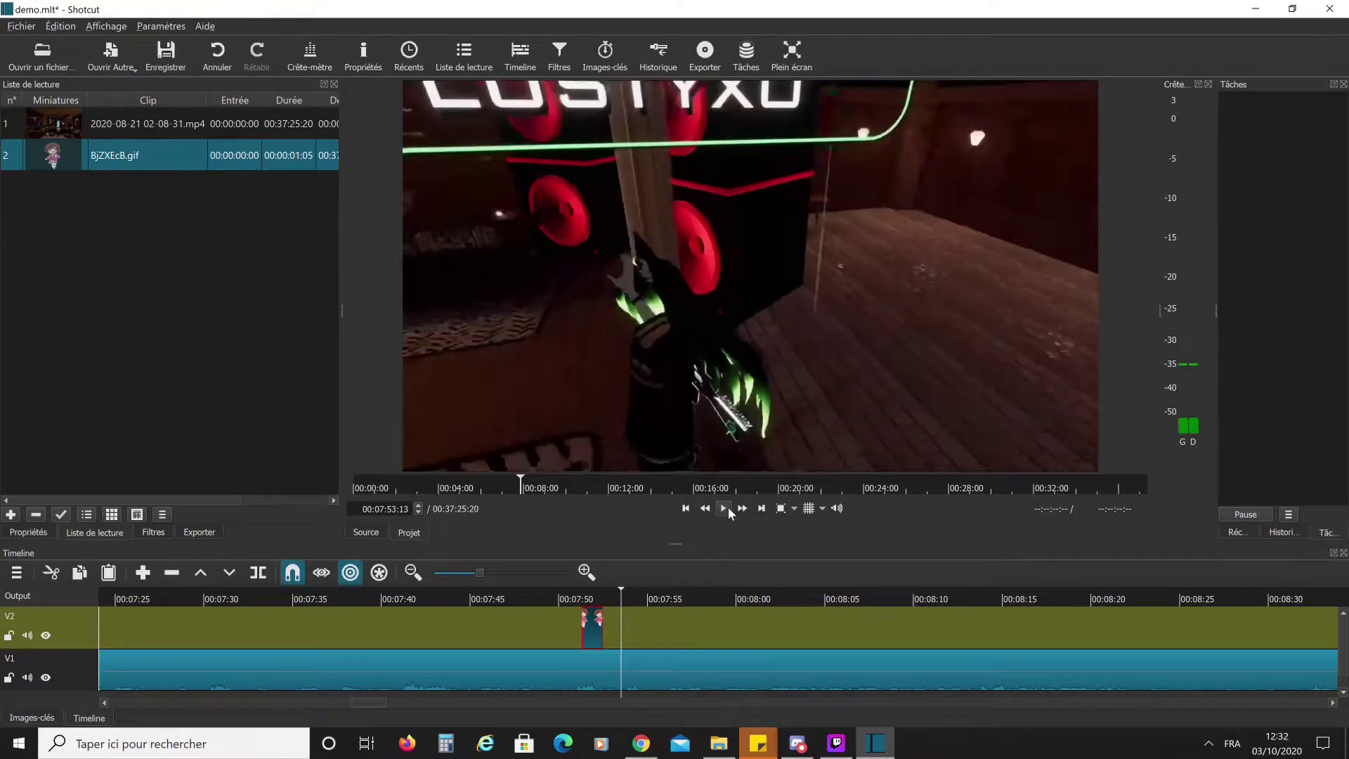
- Scrub between 00:07:51 and 00:07:52 to inspect the GIF overlay
{"action": "left_click", "coordinate": [591, 597]}
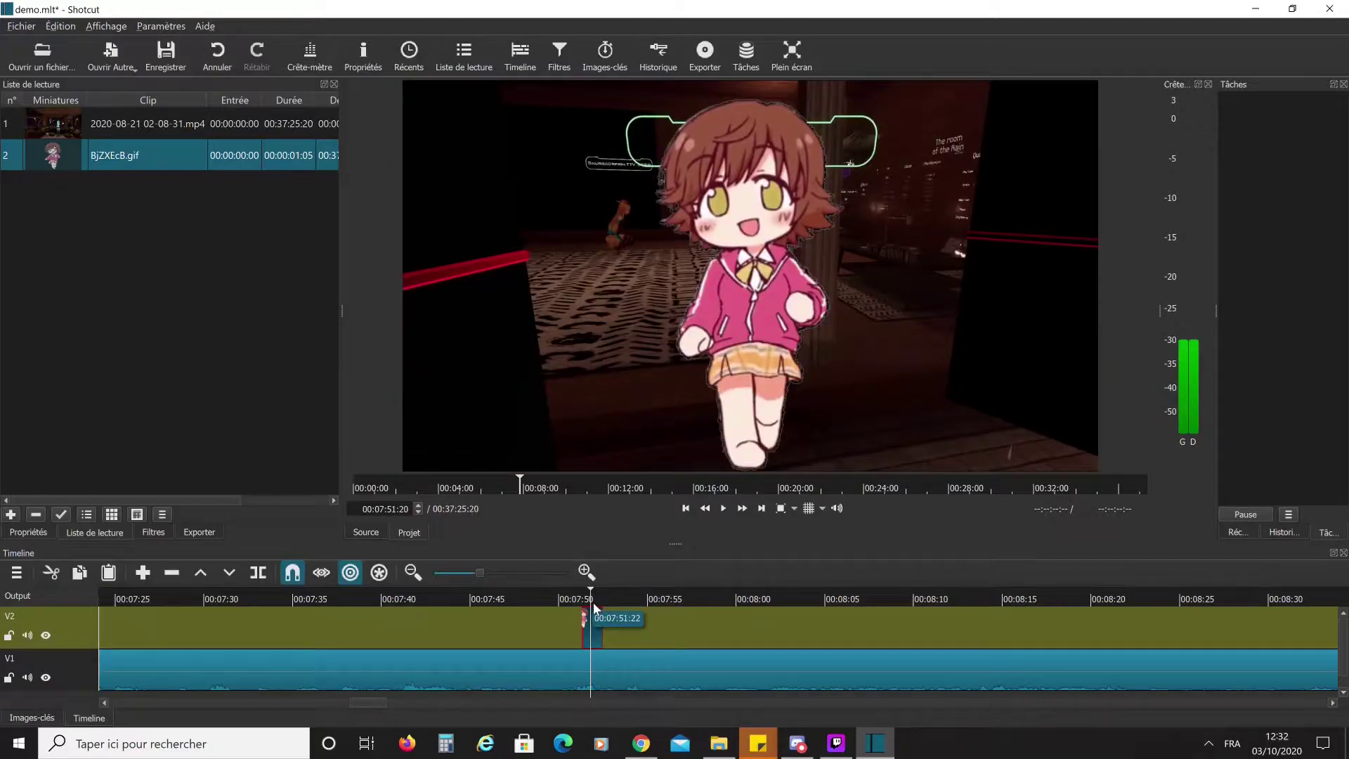
{"action": "left_click", "coordinate": [603, 602]}
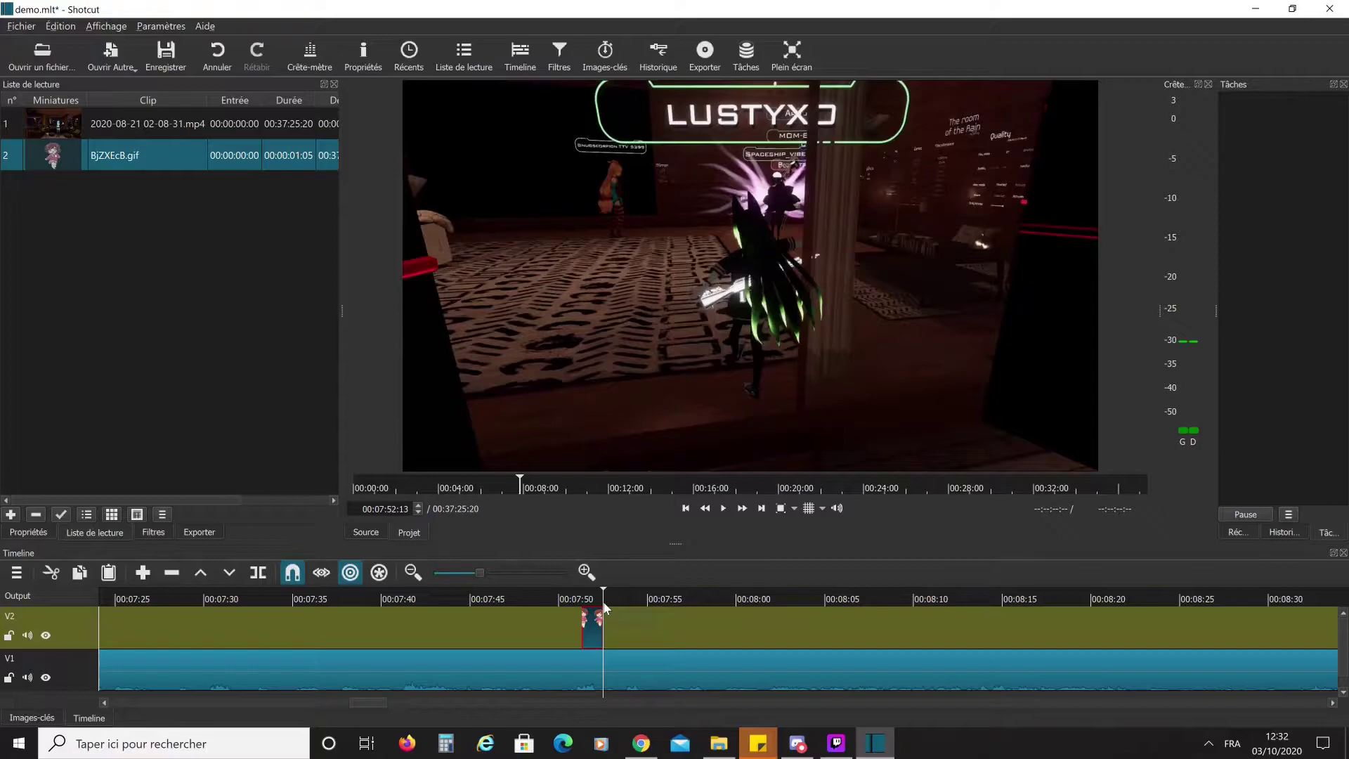
{"action": "left_click", "coordinate": [582, 601]}
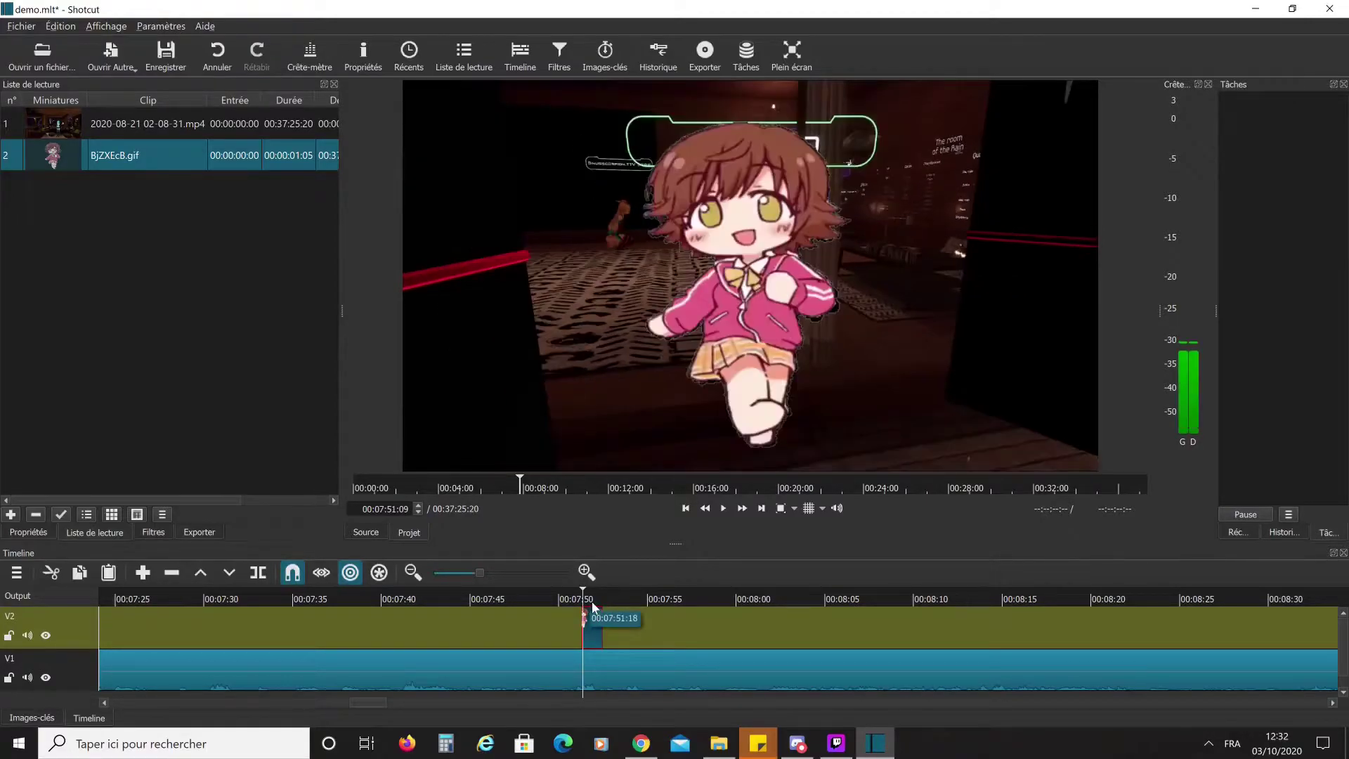
{"action": "left_click", "coordinate": [592, 602]}
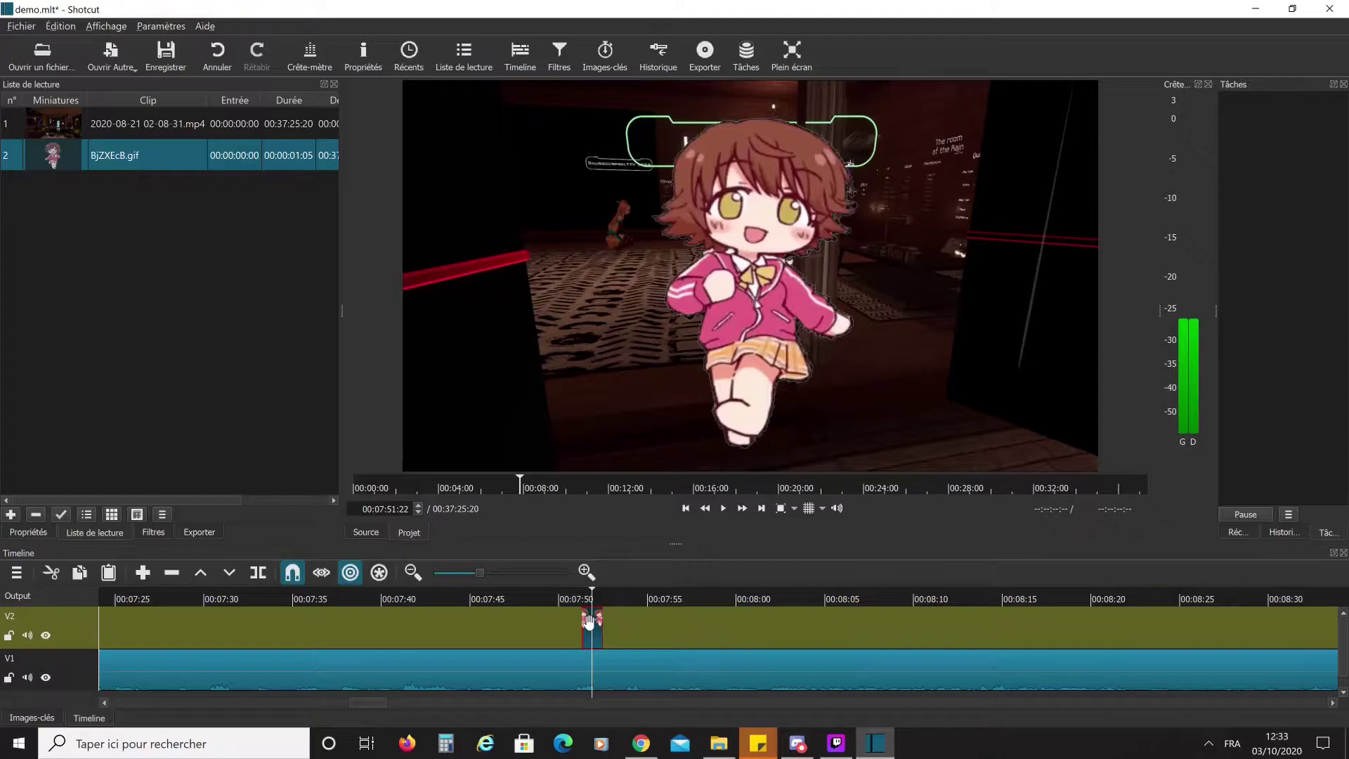
{"action": "key", "text": "ctrl+v"}
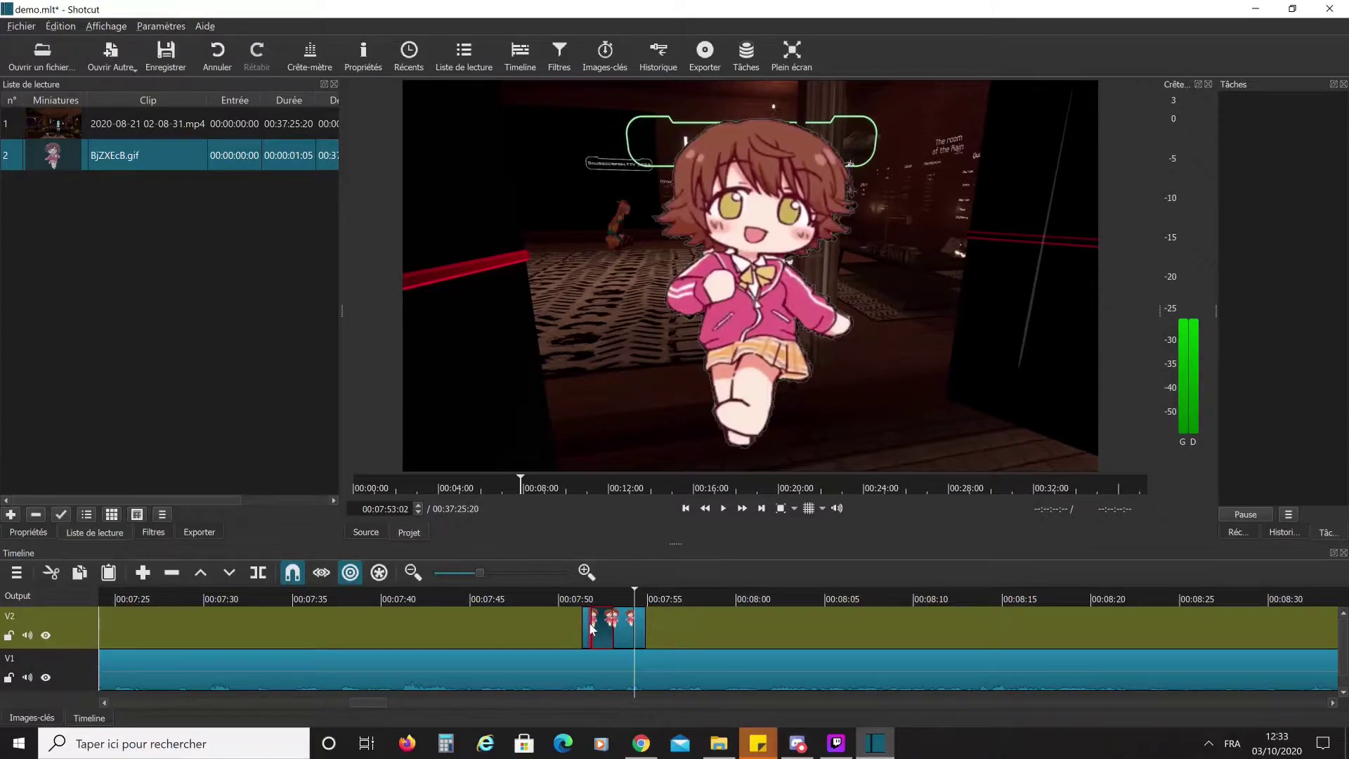
{"action": "key", "text": "ctrl+v"}
{"action": "key", "text": "ctrl+v"}
{"action": "key", "text": "ctrl+v"}
{"action": "key", "text": "ctrl+v"}
{"action": "key", "text": "ctrl+v"}
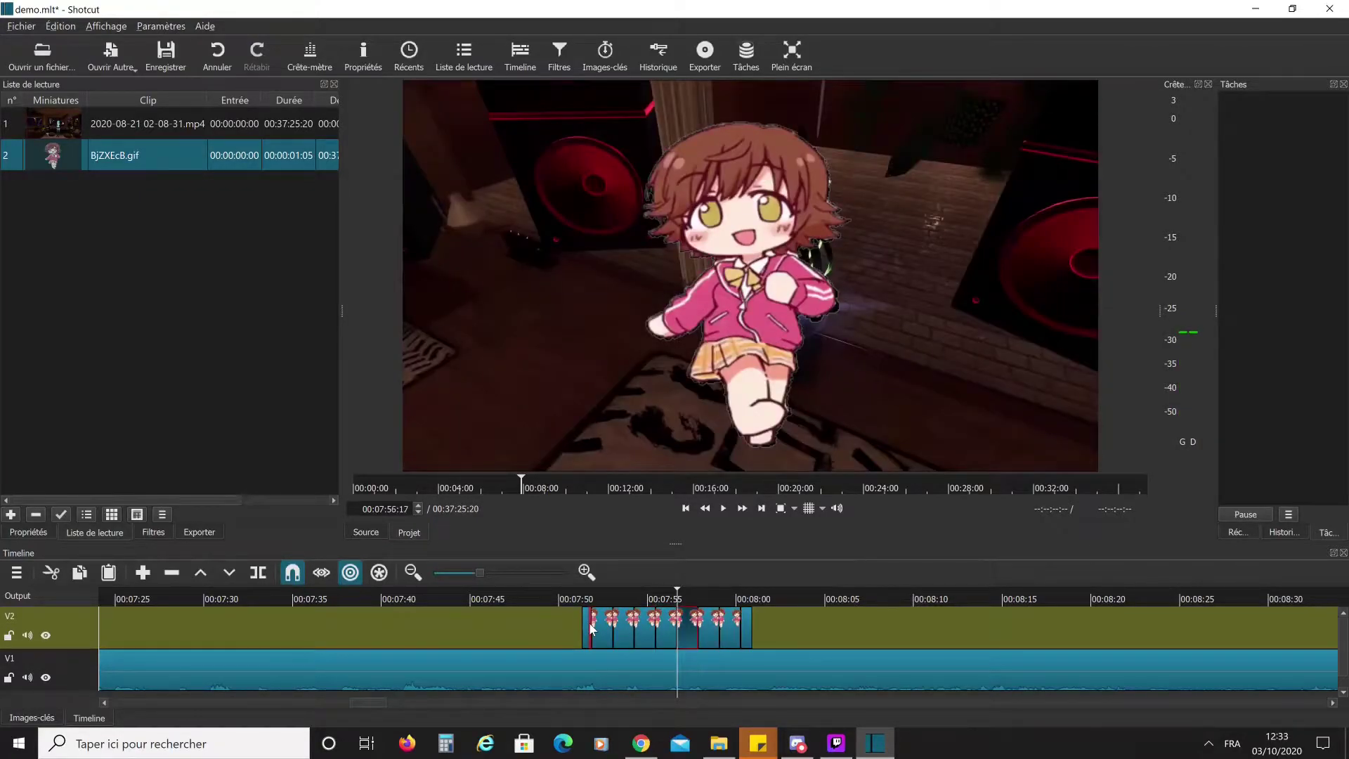
{"action": "key", "text": "ctrl+v"}
{"action": "key", "text": "ctrl+v"}
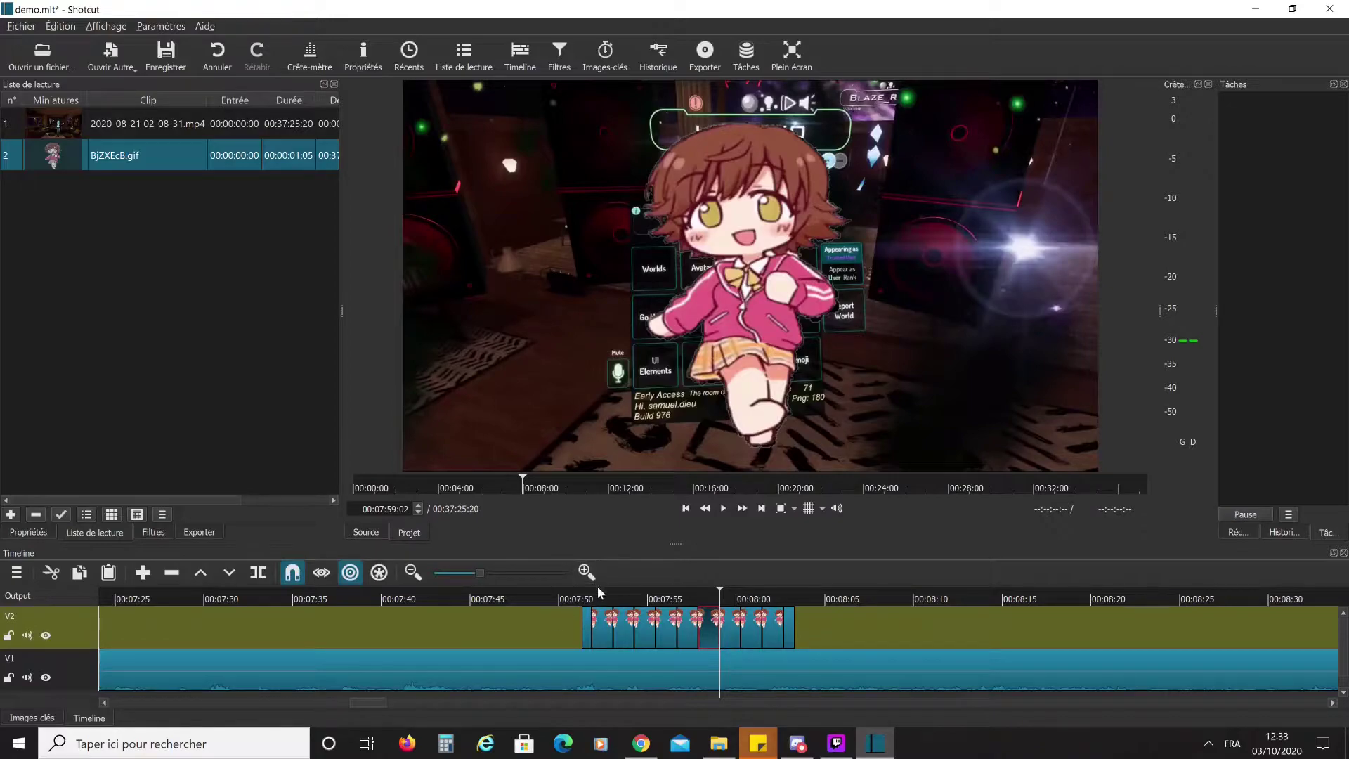
{"action": "left_click", "coordinate": [601, 592]}
{"action": "left_click", "coordinate": [723, 508]}
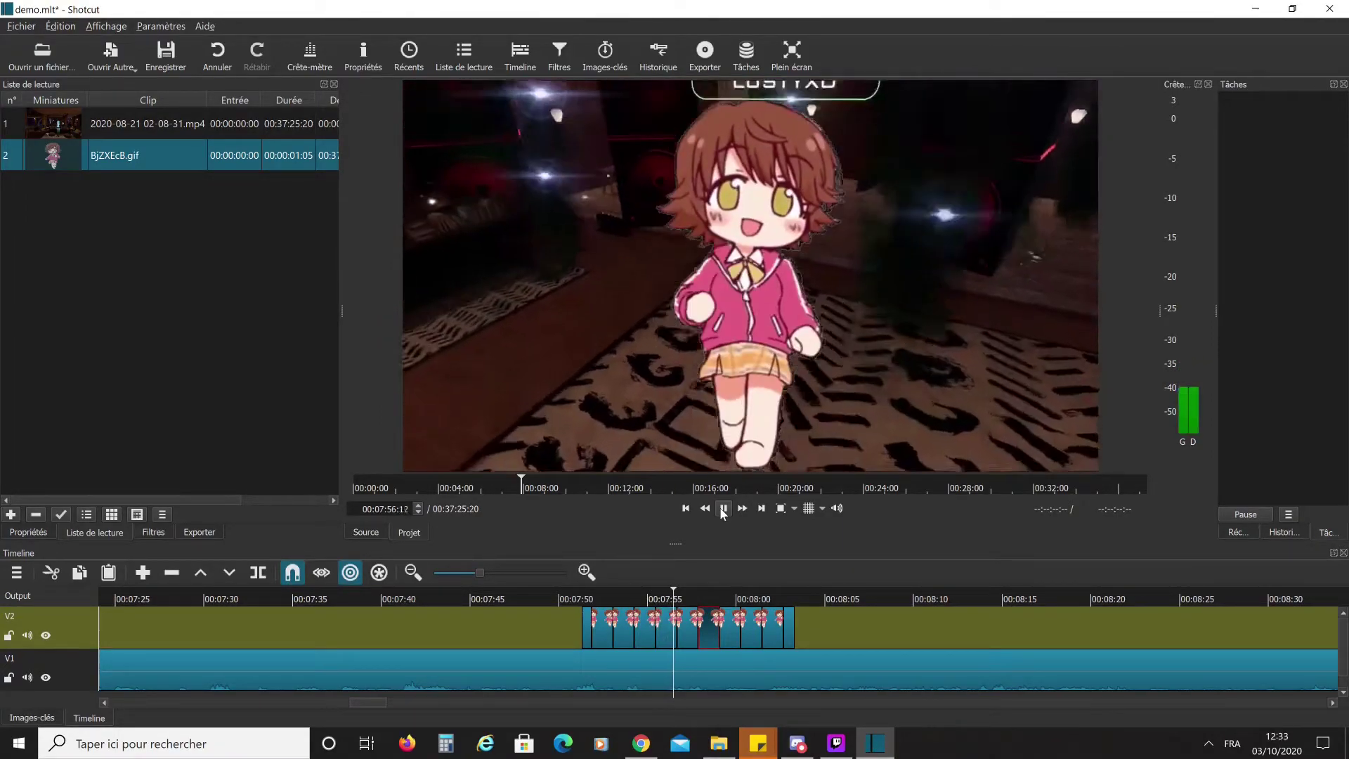
{"action": "left_click", "coordinate": [723, 508]}
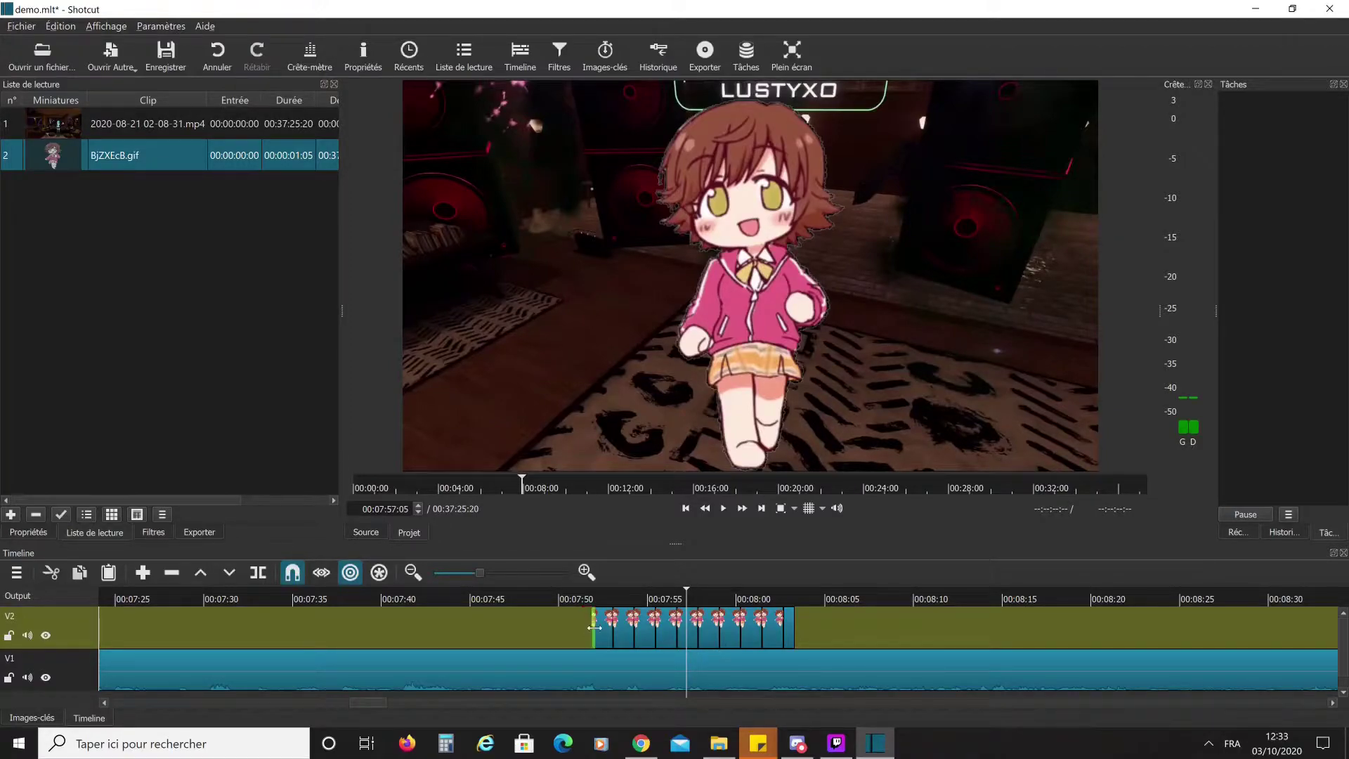
- Trim the GIF clip's start slightly, then delete it from track V2
{"action": "left_click_drag", "start_coordinate": [586, 627], "coordinate": [764, 628]}
{"action": "key", "text": "Delete"}
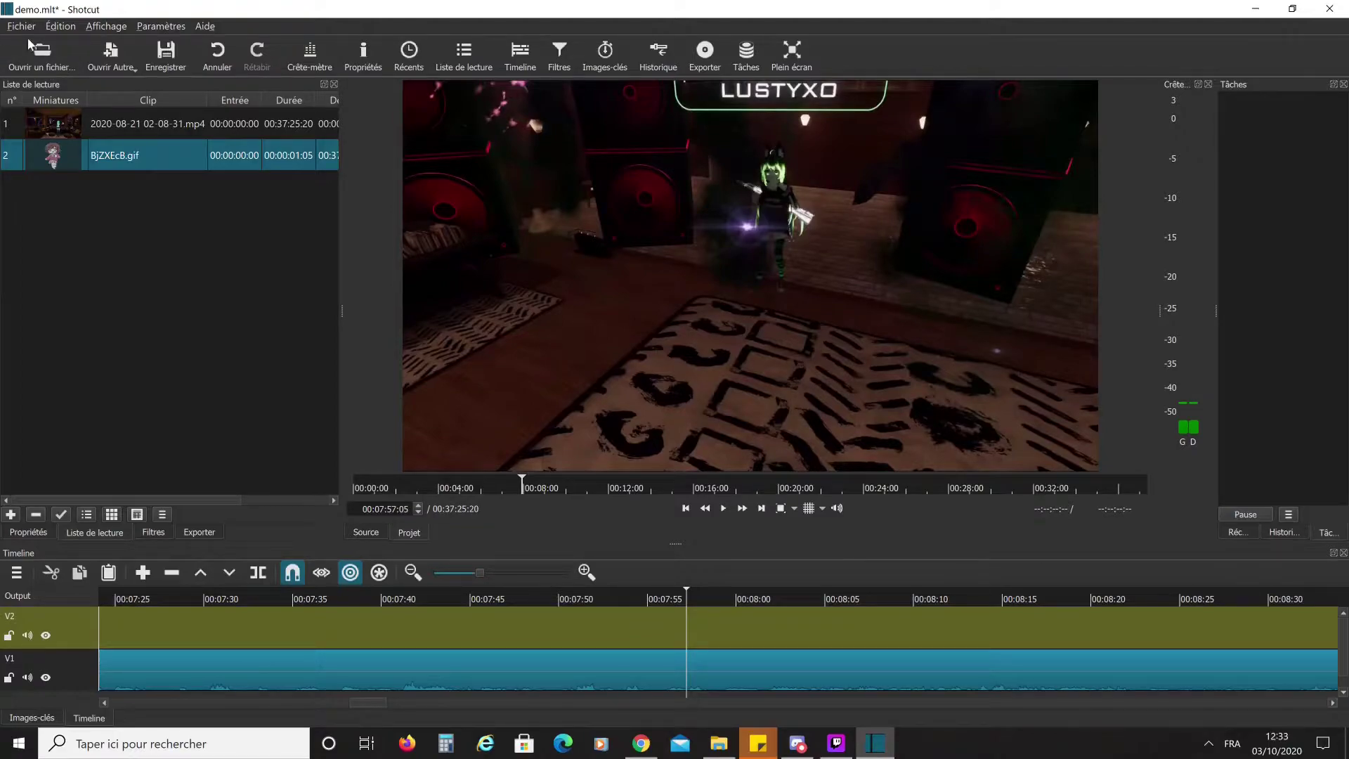
- Create a transparent colour clip and add it to the playlist
{"action": "left_click", "coordinate": [129, 62]}
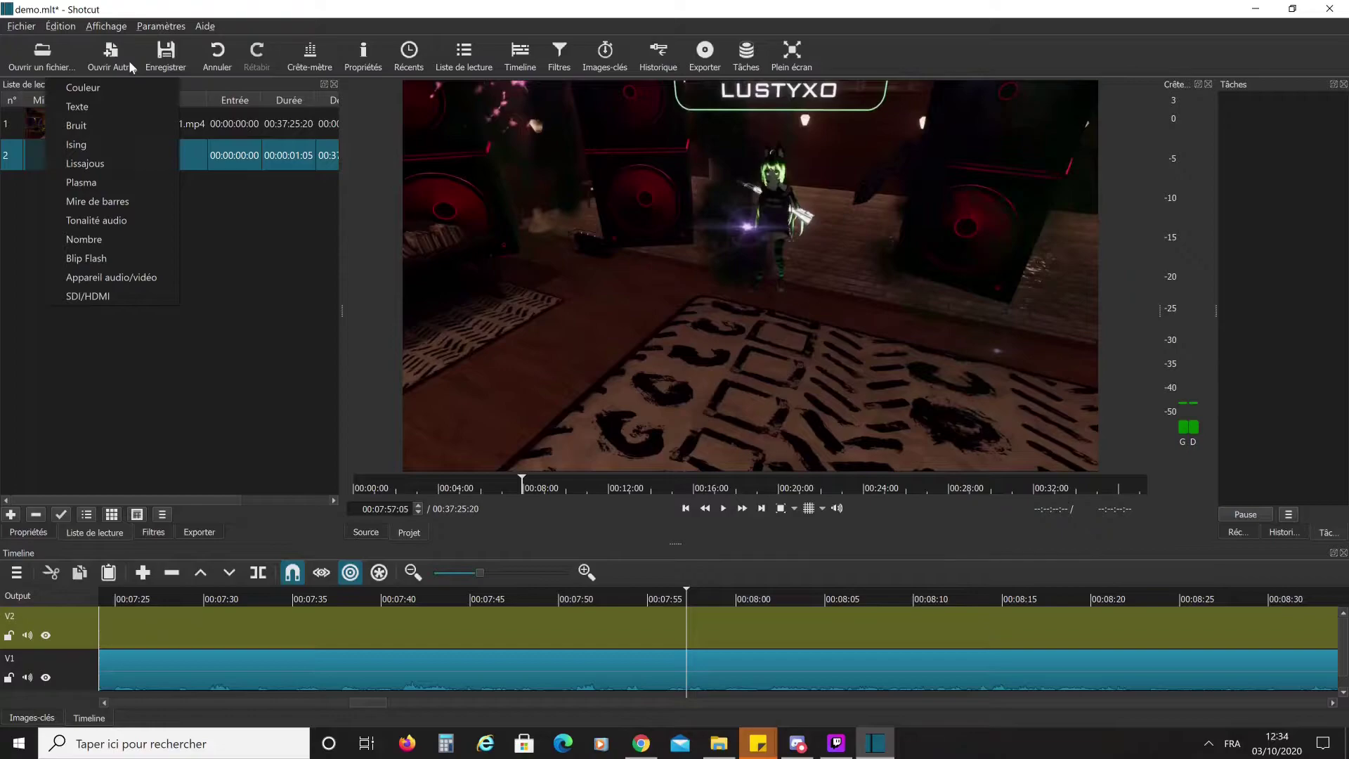
{"action": "left_click", "coordinate": [106, 87]}
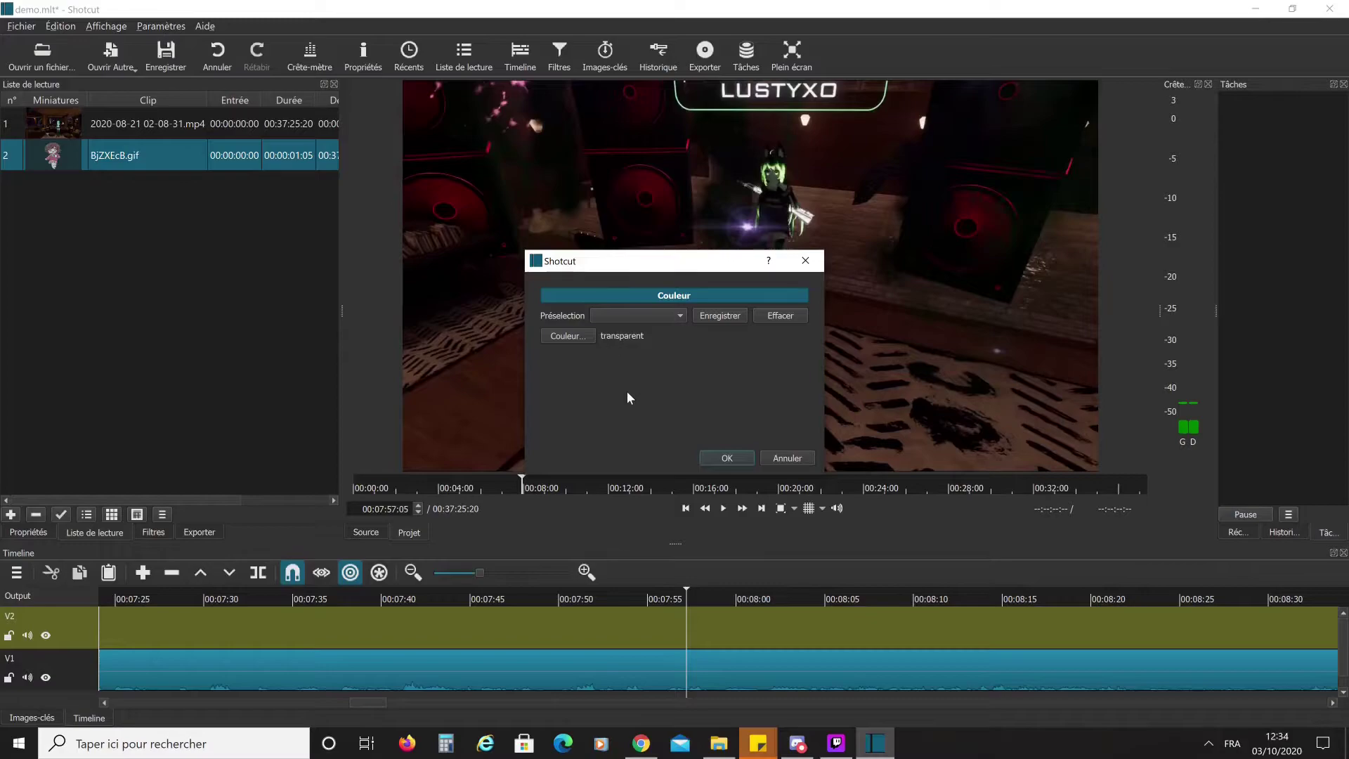
{"action": "left_click", "coordinate": [731, 461]}
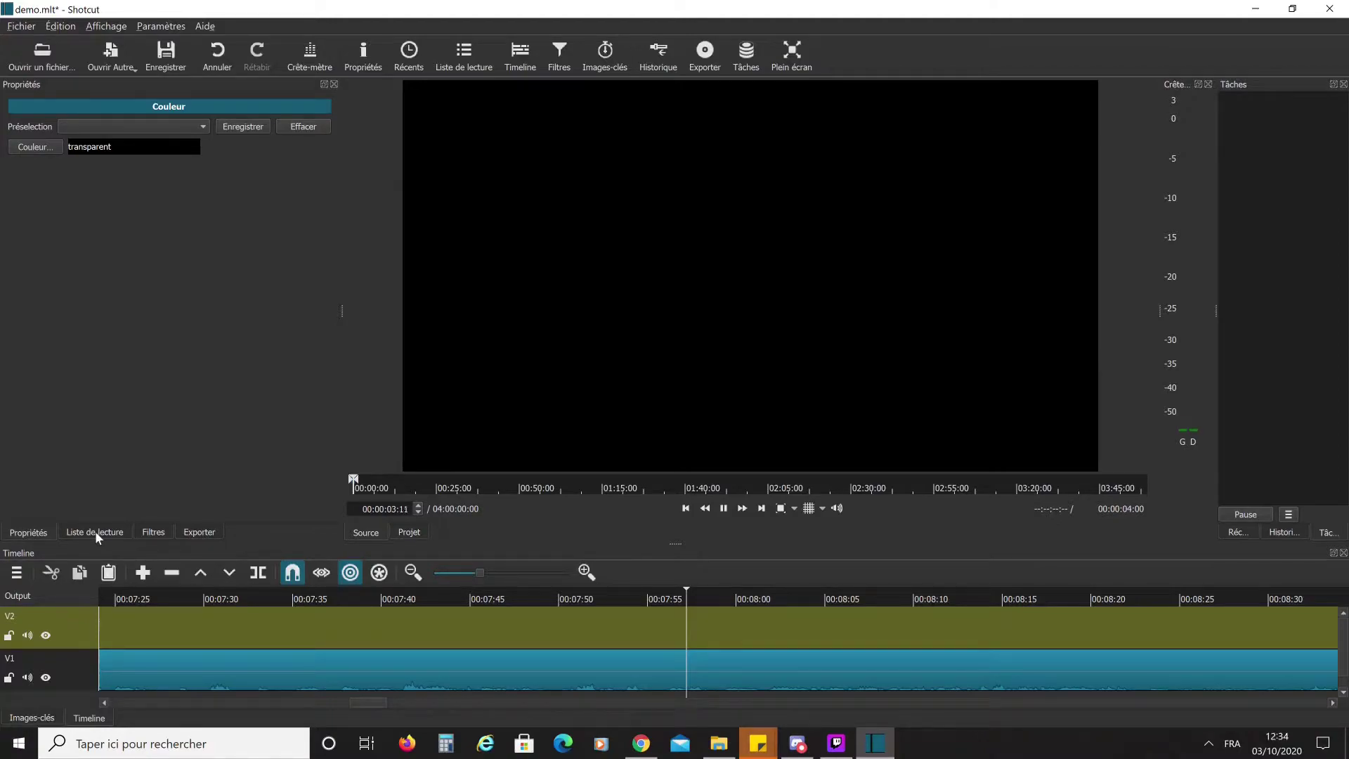
{"action": "left_click", "coordinate": [96, 531]}
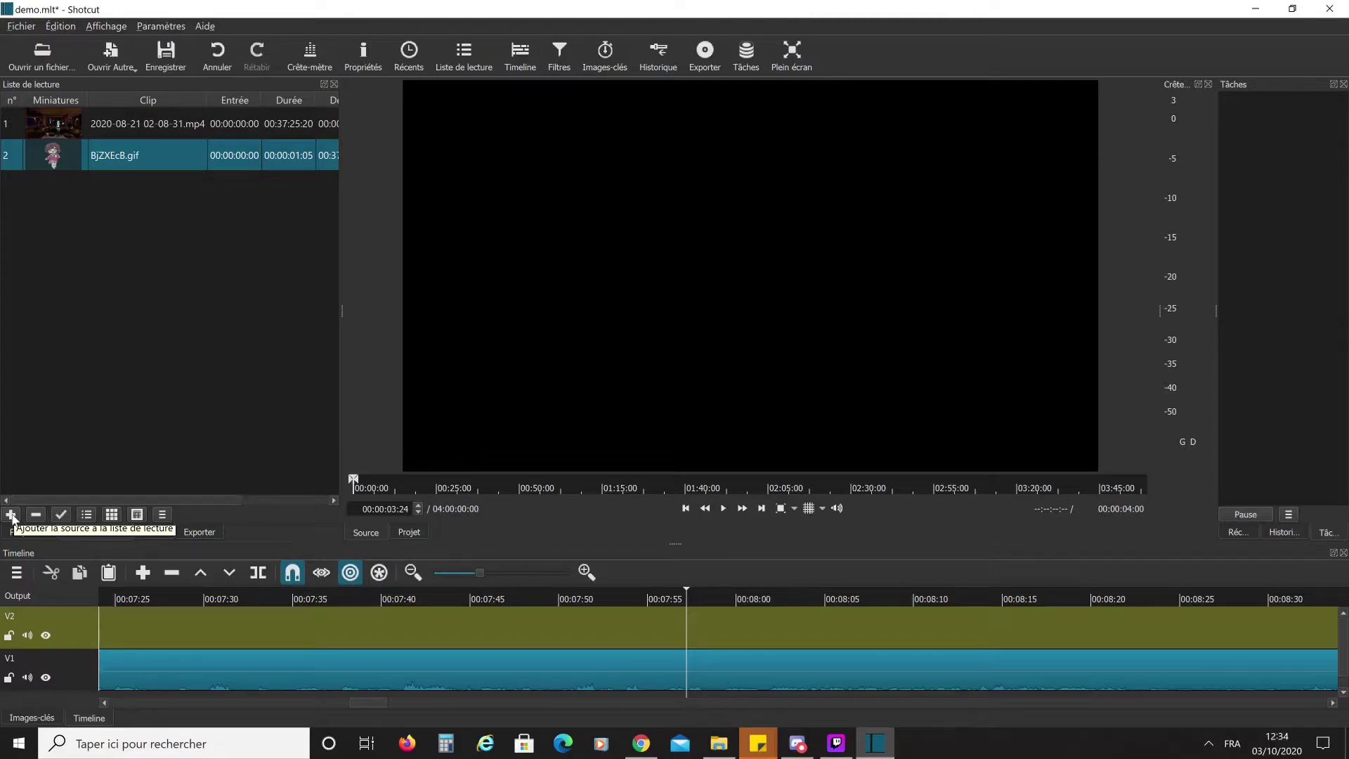
{"action": "left_click", "coordinate": [12, 519]}
{"action": "left_click", "coordinate": [12, 519]}
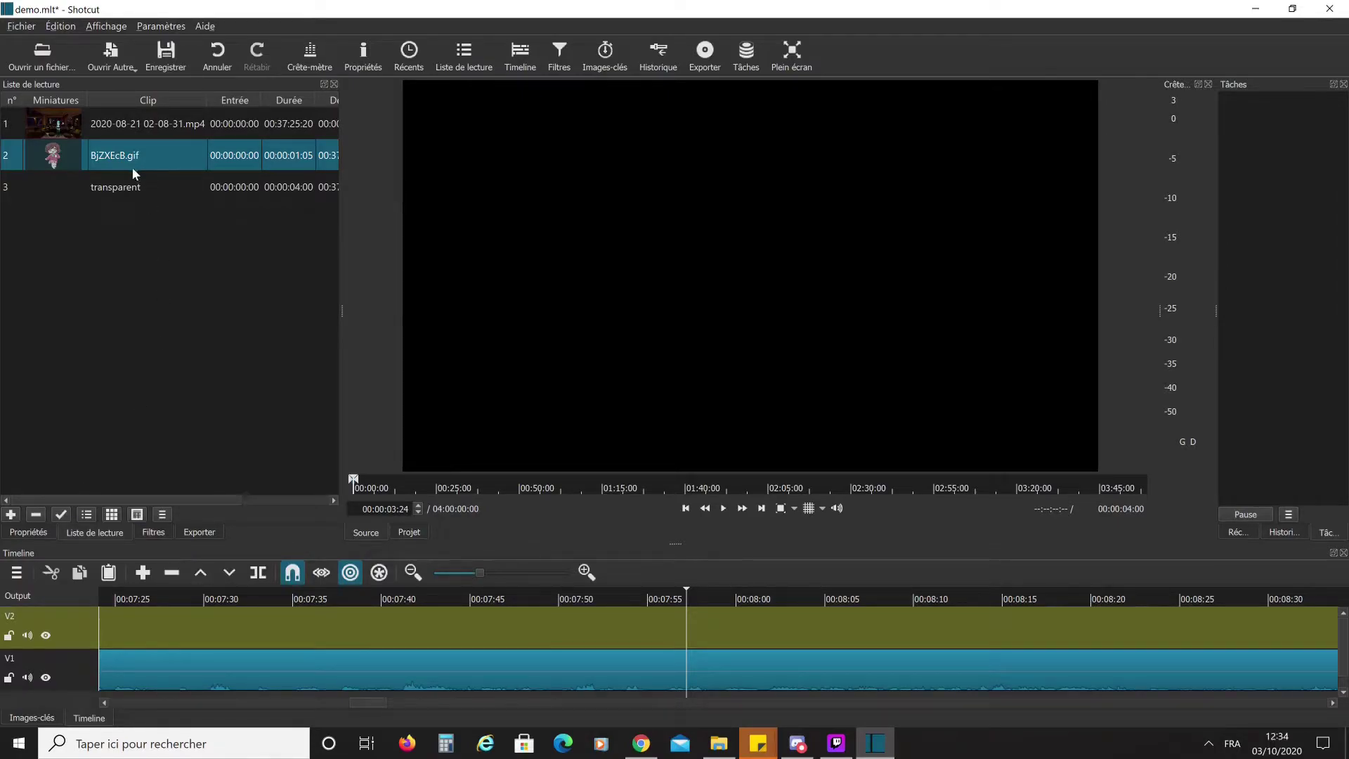
- Place the 4-second transparent clip on V2 near 00:07:57 and show its filters
{"action": "left_click", "coordinate": [118, 197]}
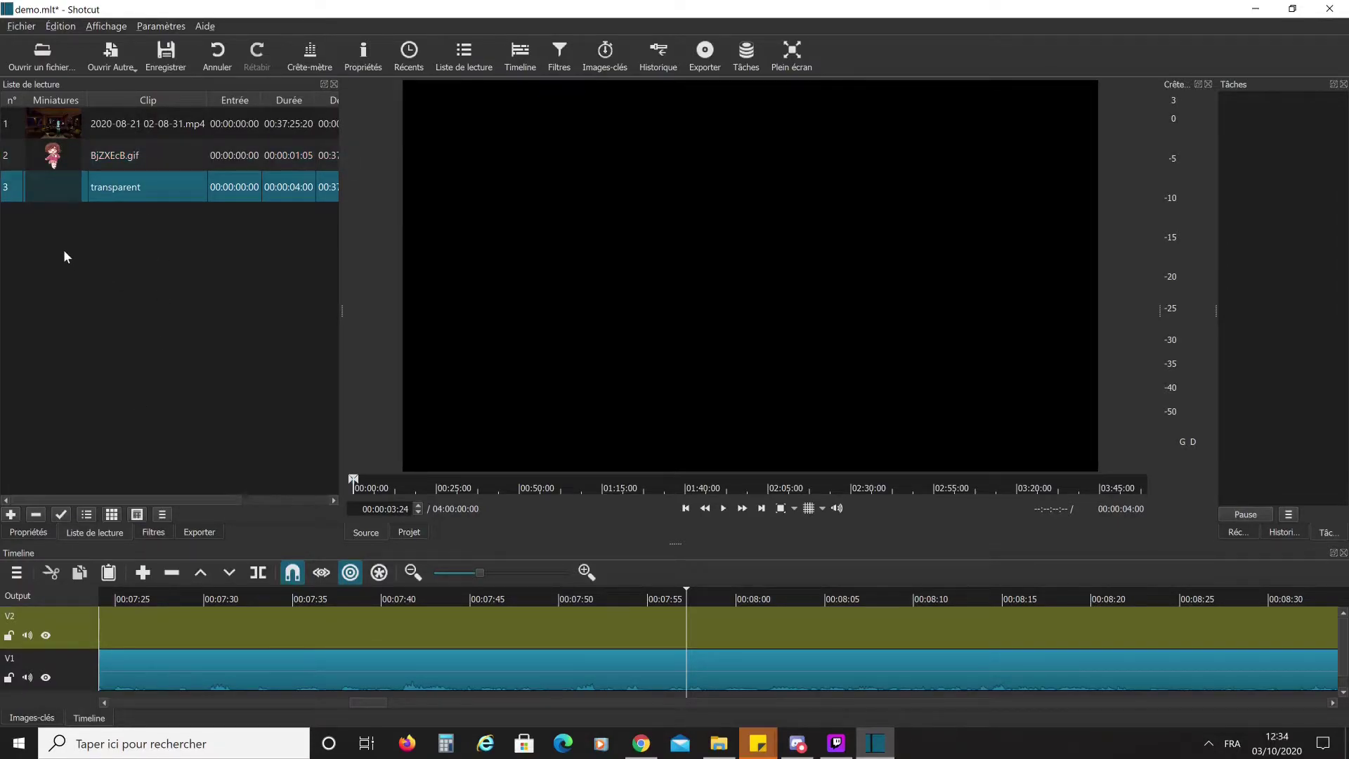
{"action": "left_click_drag", "start_coordinate": [66, 192], "coordinate": [686, 636]}
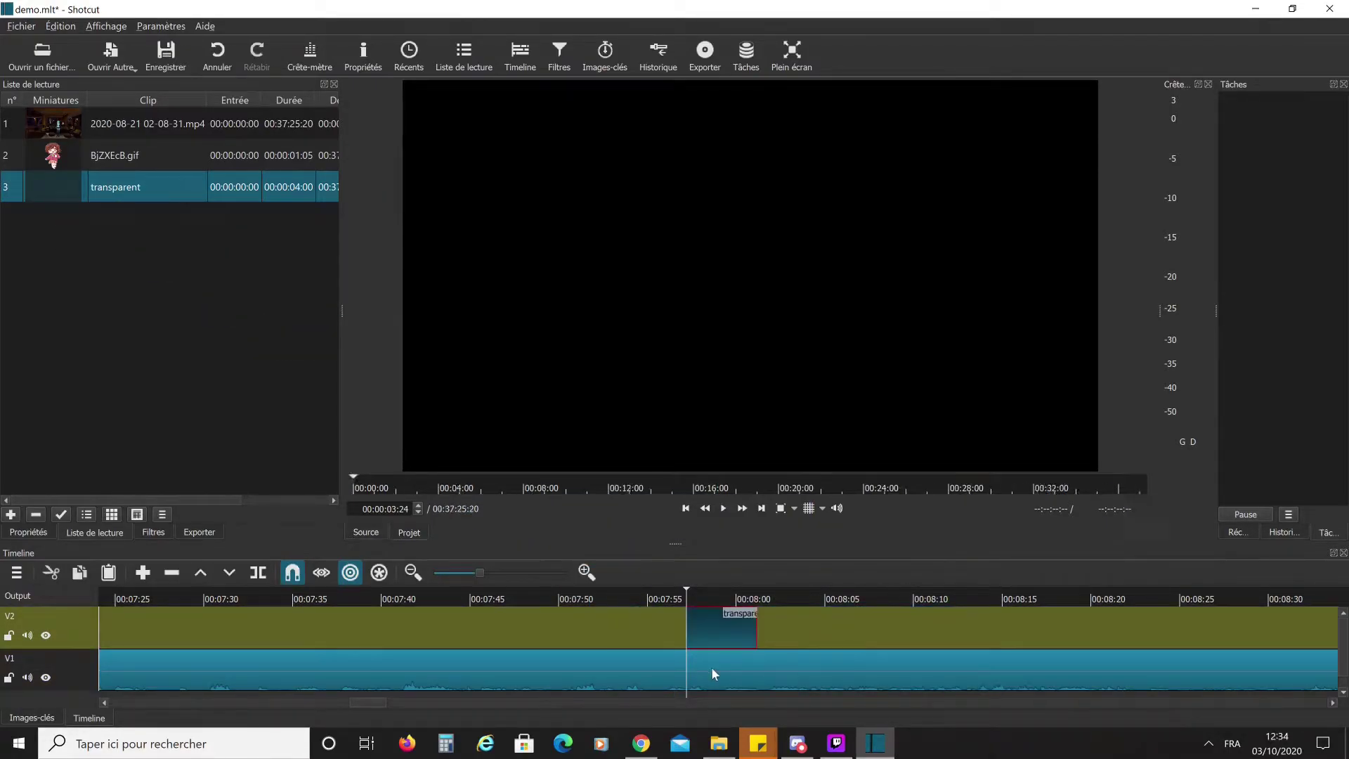
{"action": "left_click", "coordinate": [718, 592]}
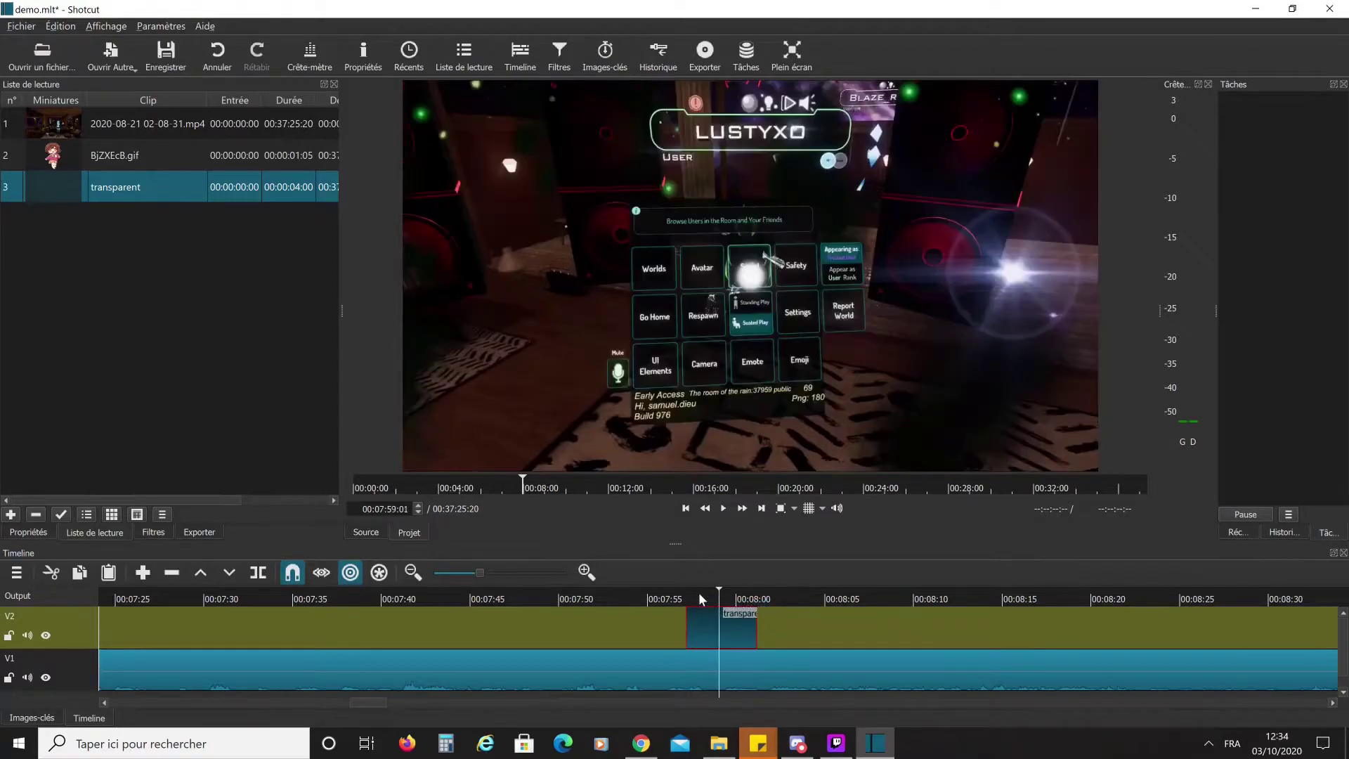
{"action": "left_click", "coordinate": [692, 591]}
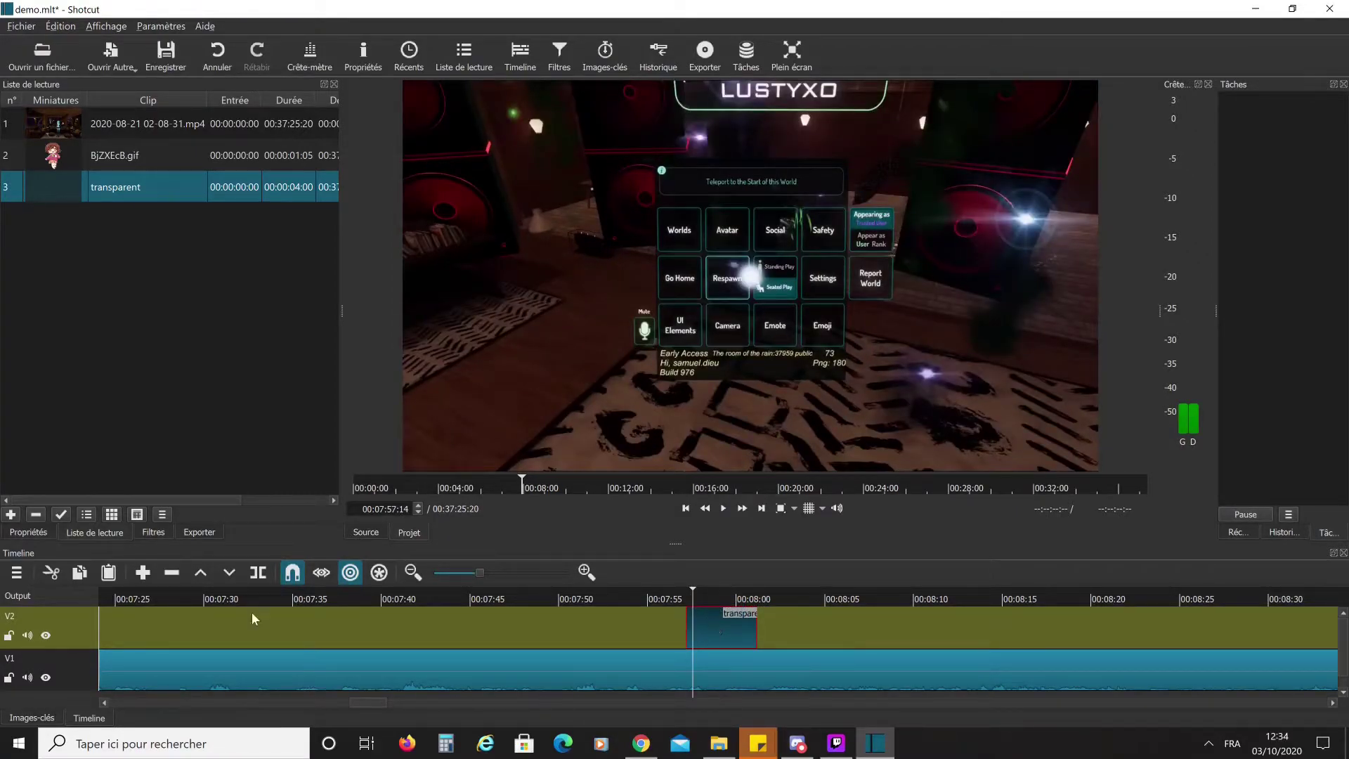
{"action": "left_click", "coordinate": [148, 533]}
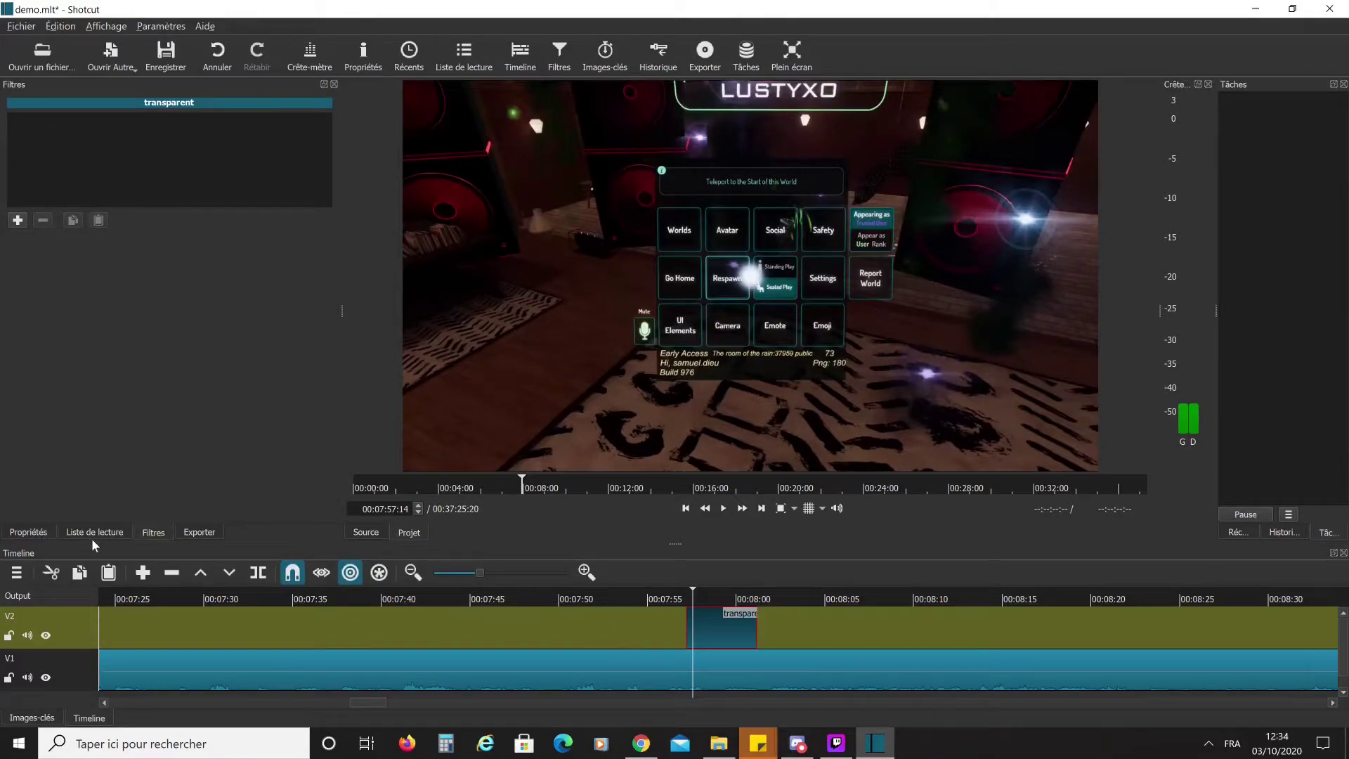
- Give the transparent clip a Texte : HTML (OBSOLETE) video filter
{"action": "left_click", "coordinate": [17, 220]}
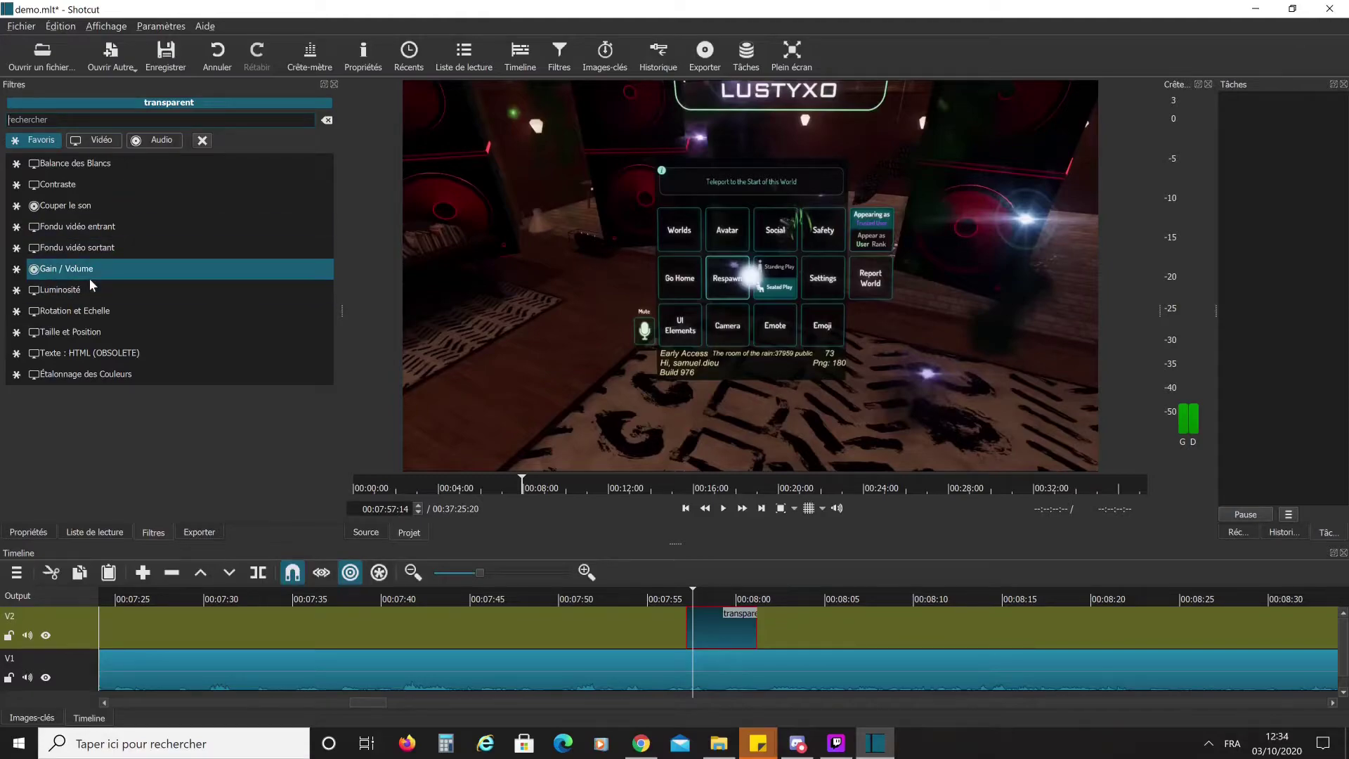
{"action": "left_click", "coordinate": [105, 141]}
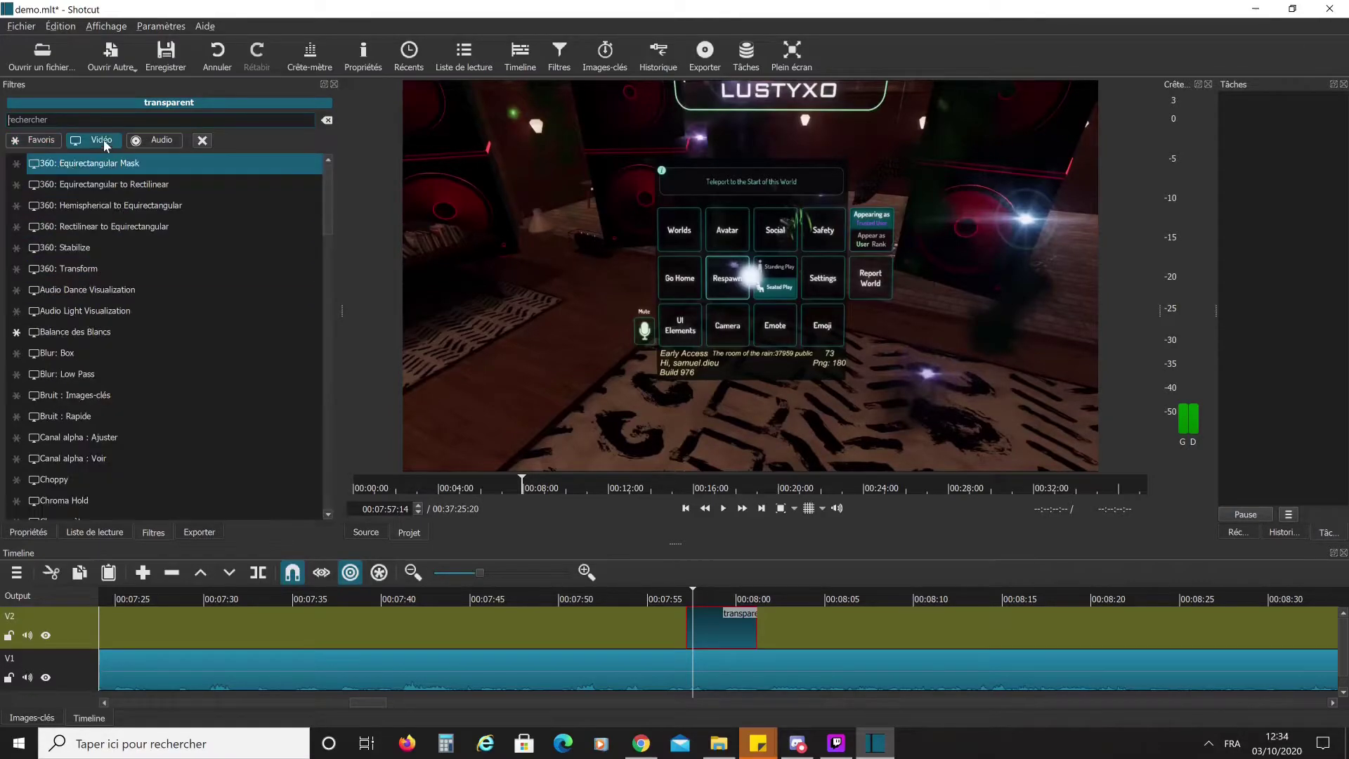
{"action": "left_click_drag", "start_coordinate": [329, 202], "coordinate": [351, 426]}
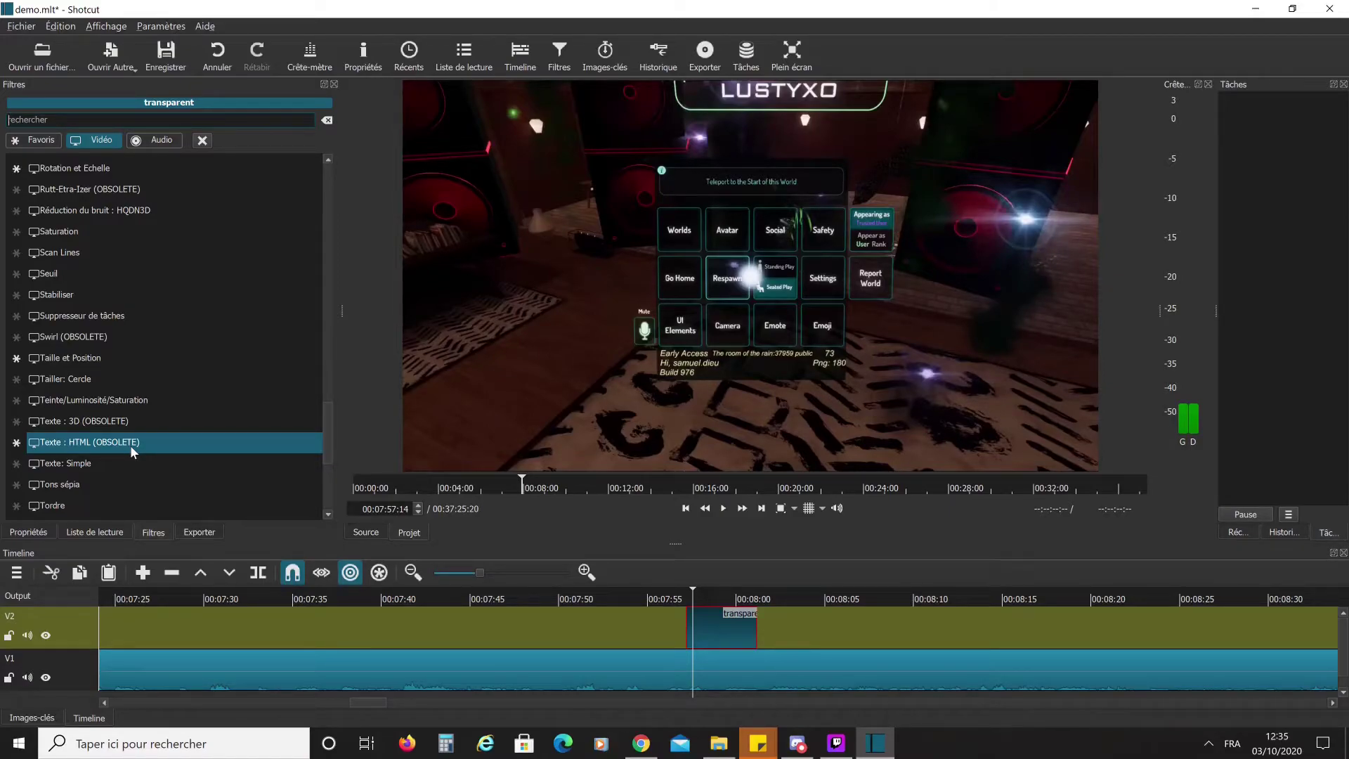
{"action": "left_click", "coordinate": [129, 446]}
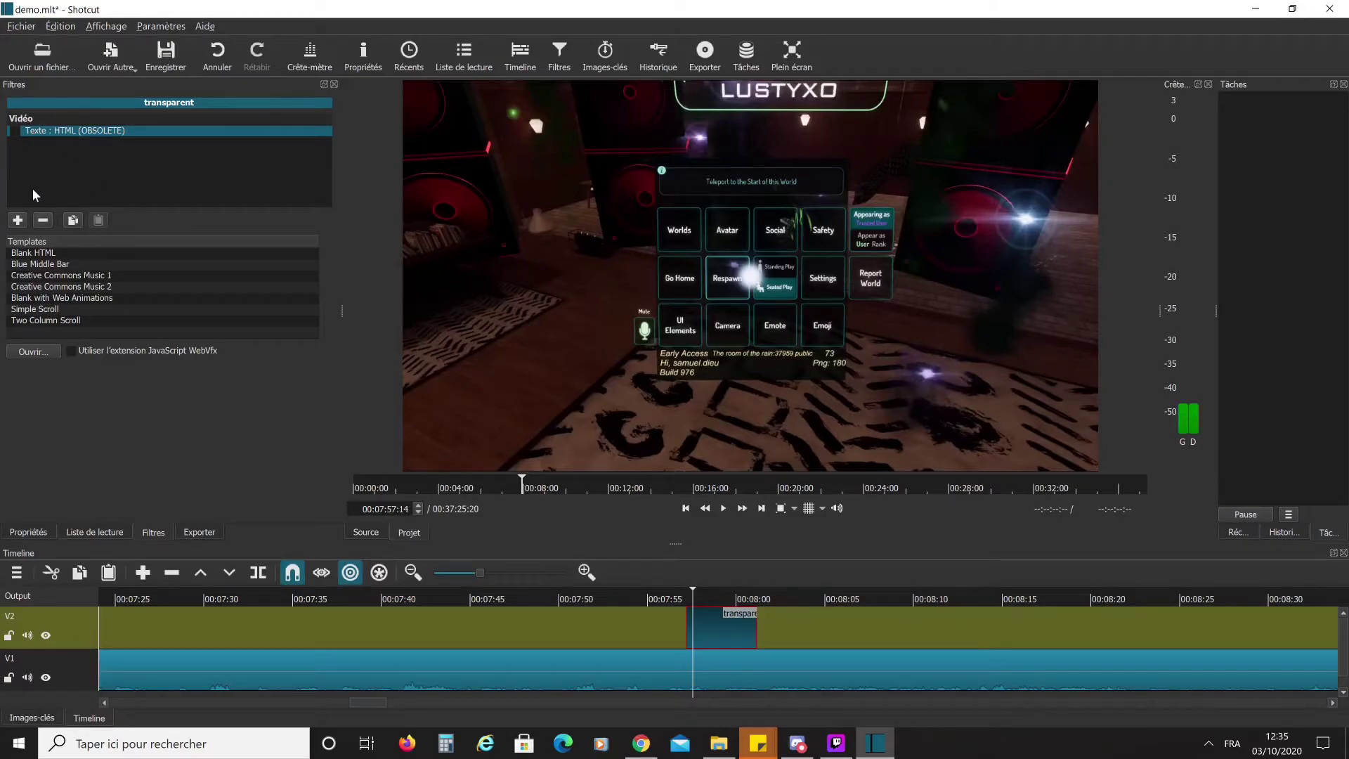
- Edit the Blank HTML template and start inserting an image into the page
{"action": "double_click", "coordinate": [56, 252]}
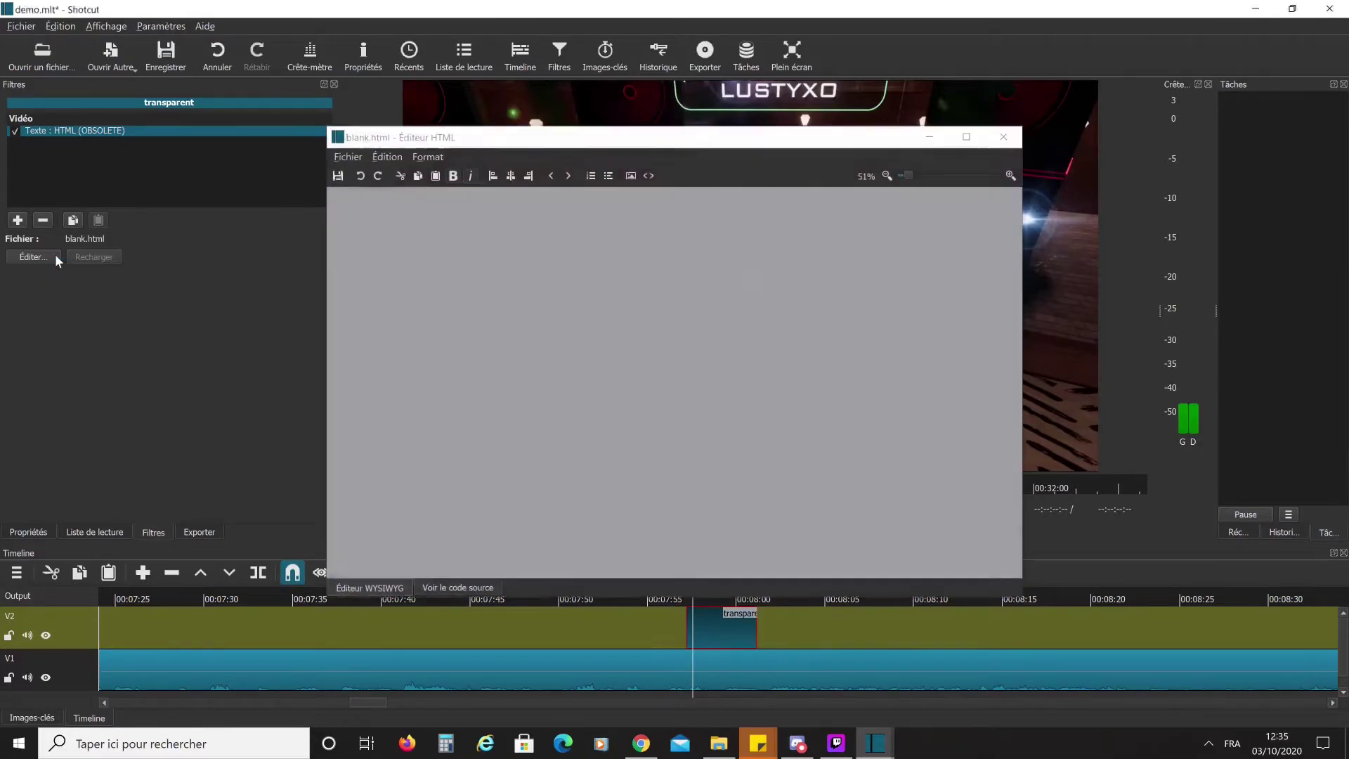
{"action": "left_click", "coordinate": [348, 157]}
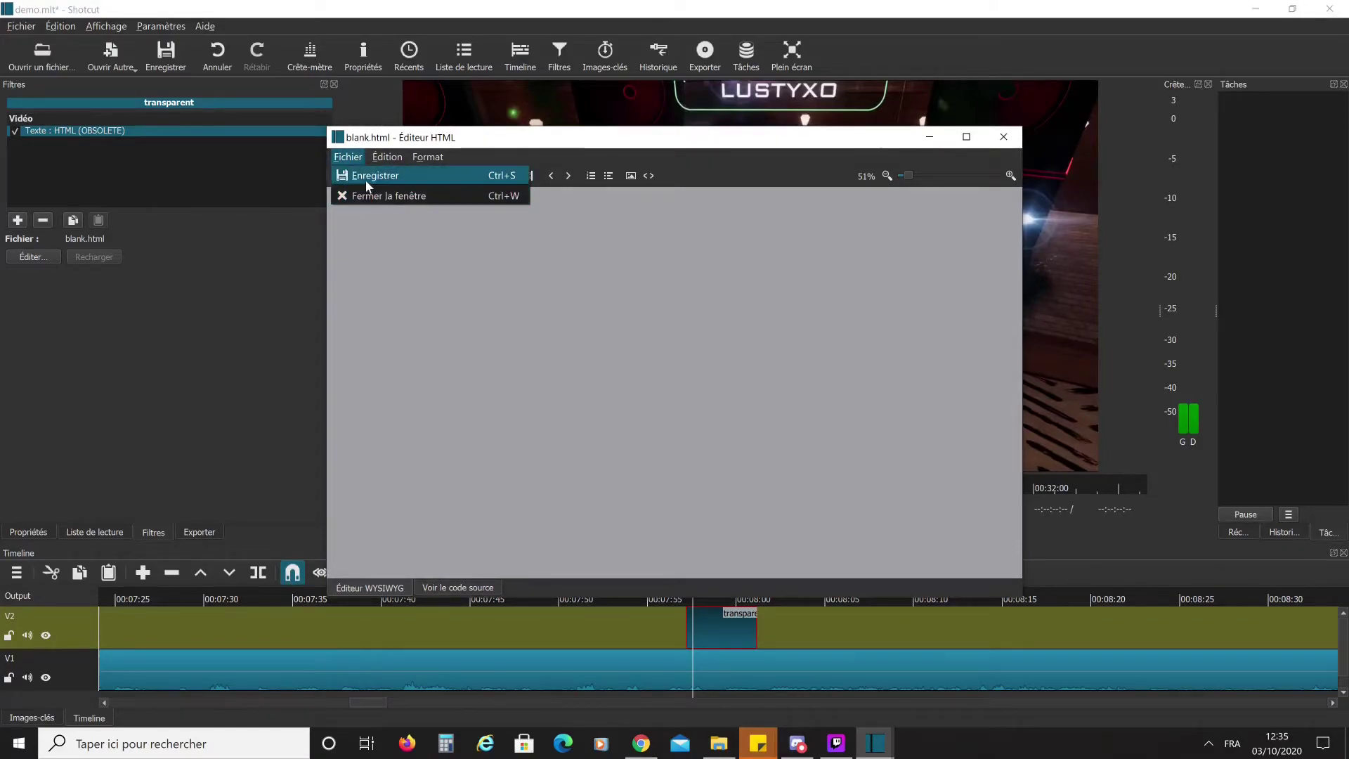
{"action": "left_click", "coordinate": [365, 177]}
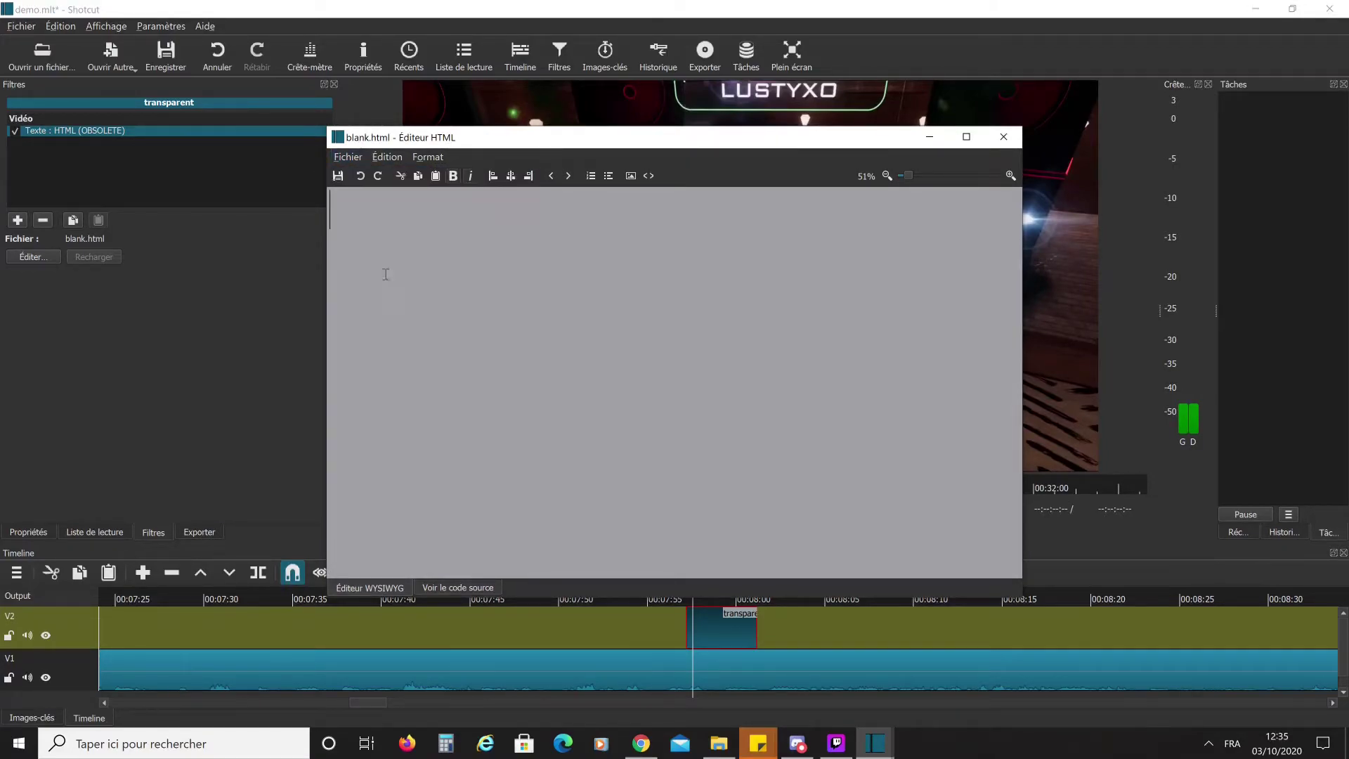
{"action": "left_click", "coordinate": [387, 156]}
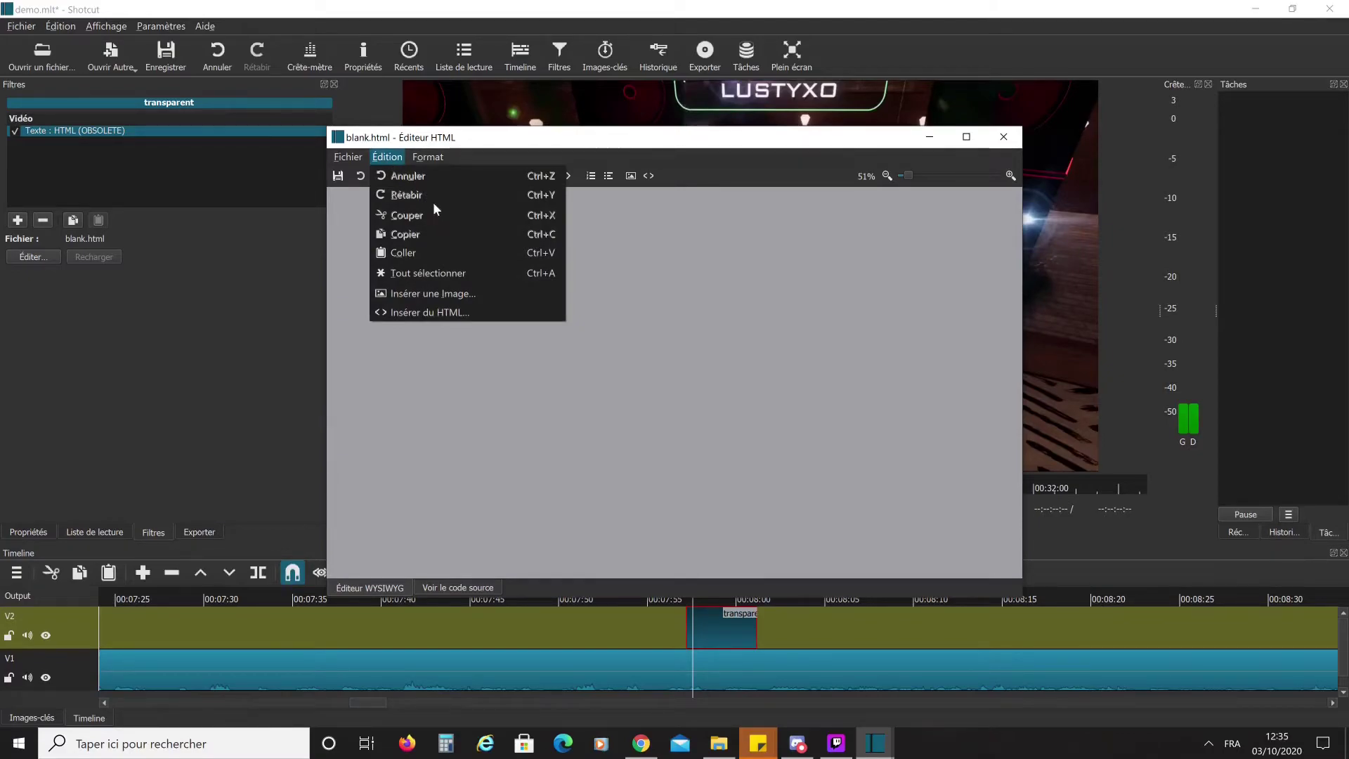
{"action": "left_click", "coordinate": [429, 294]}
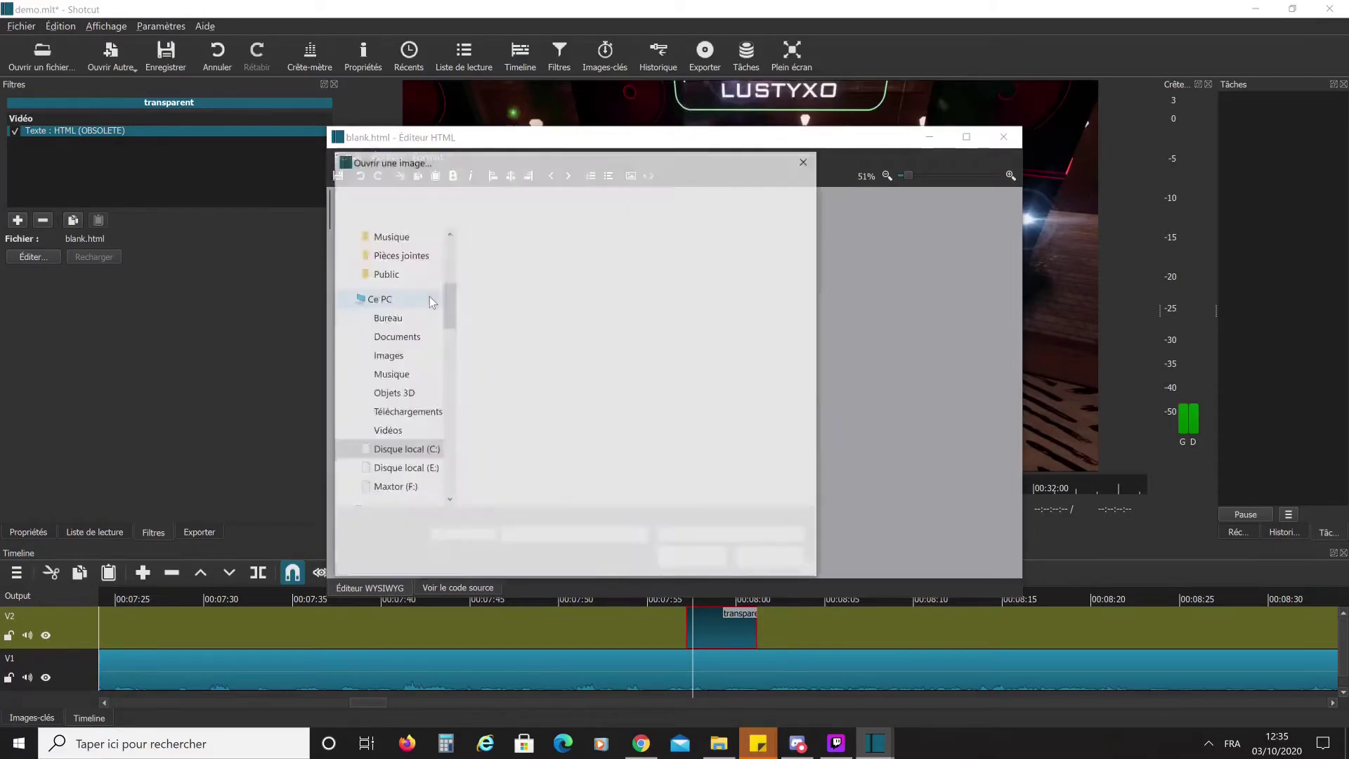
- Browse to youtube > miohonda and insert BjZXEcB.gif into blank.html
{"action": "scroll", "coordinate": [423, 336], "scroll_direction": "up", "scroll_amount": 3}
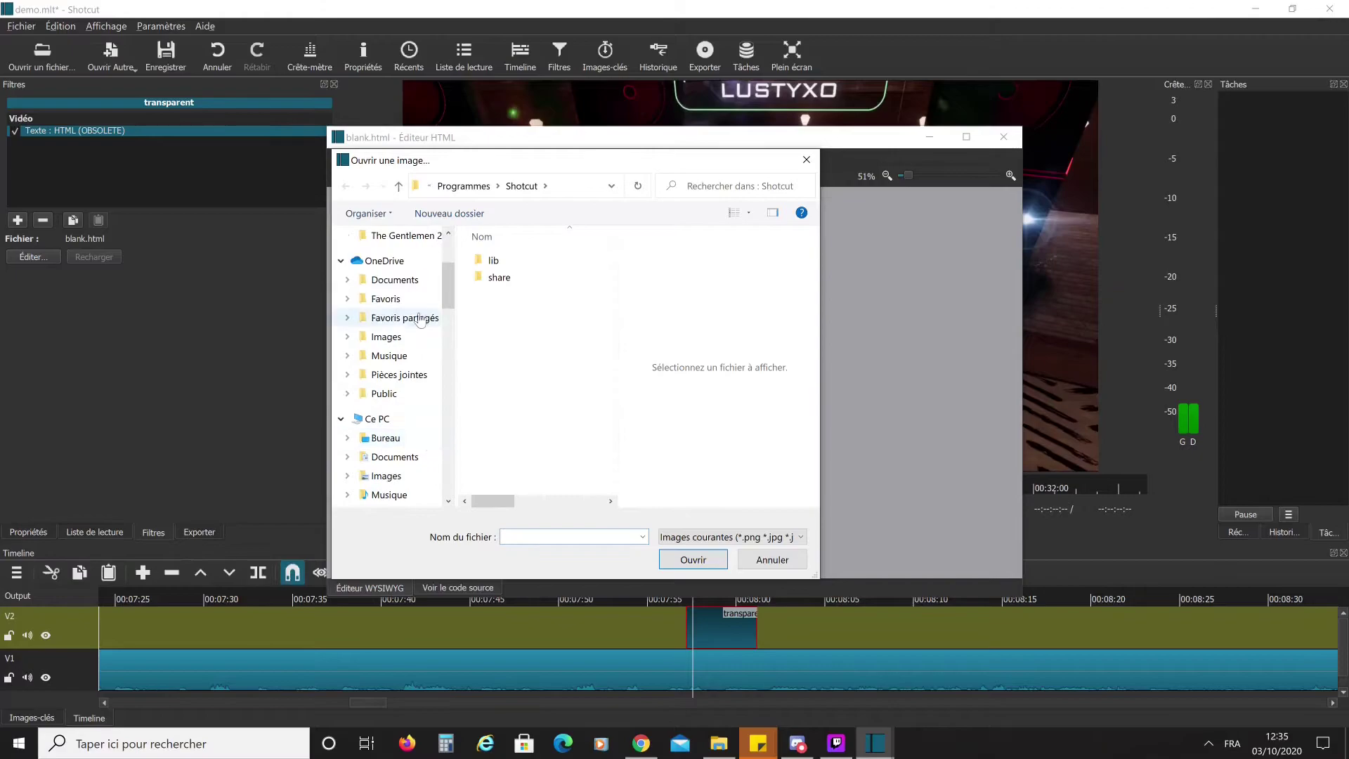
{"action": "scroll", "coordinate": [429, 310], "scroll_direction": "up", "scroll_amount": 2}
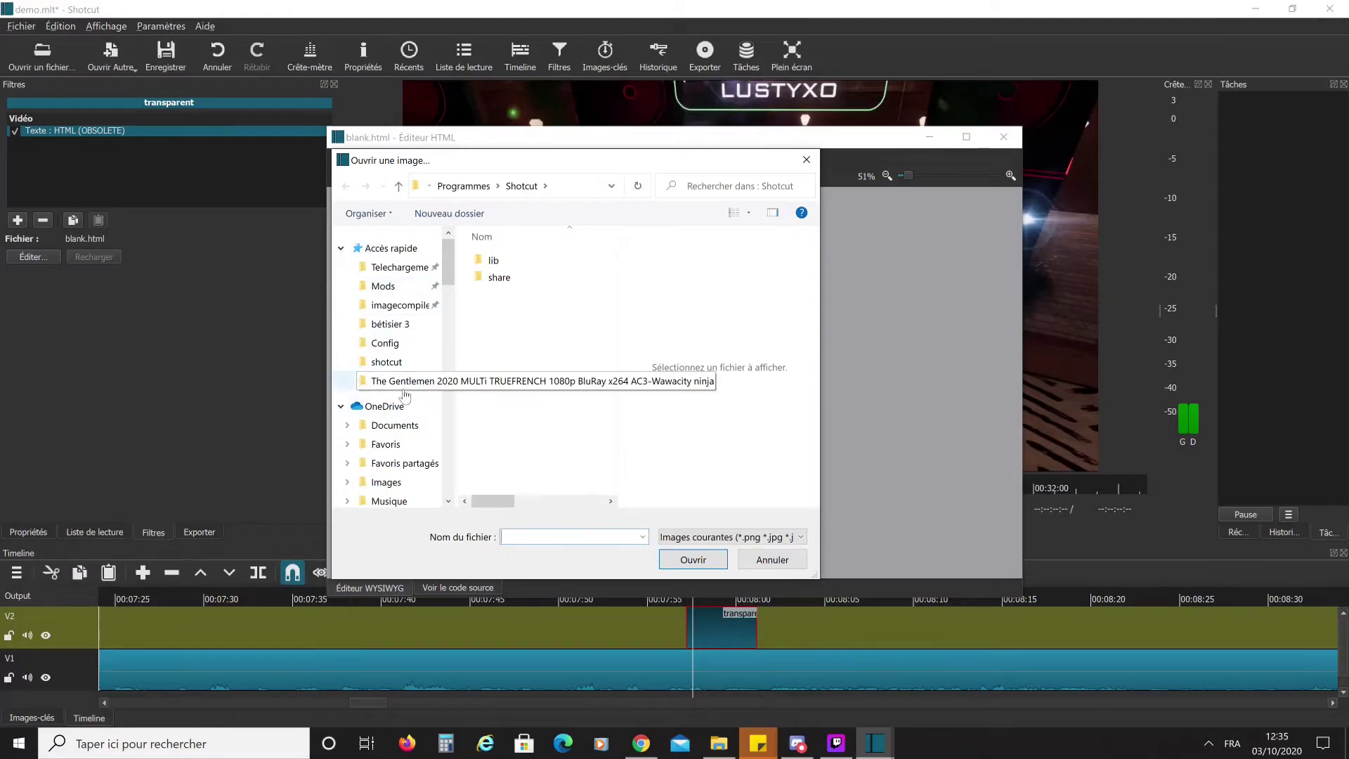
{"action": "scroll", "coordinate": [393, 344], "scroll_direction": "down", "scroll_amount": 1}
{"action": "left_click", "coordinate": [390, 331]}
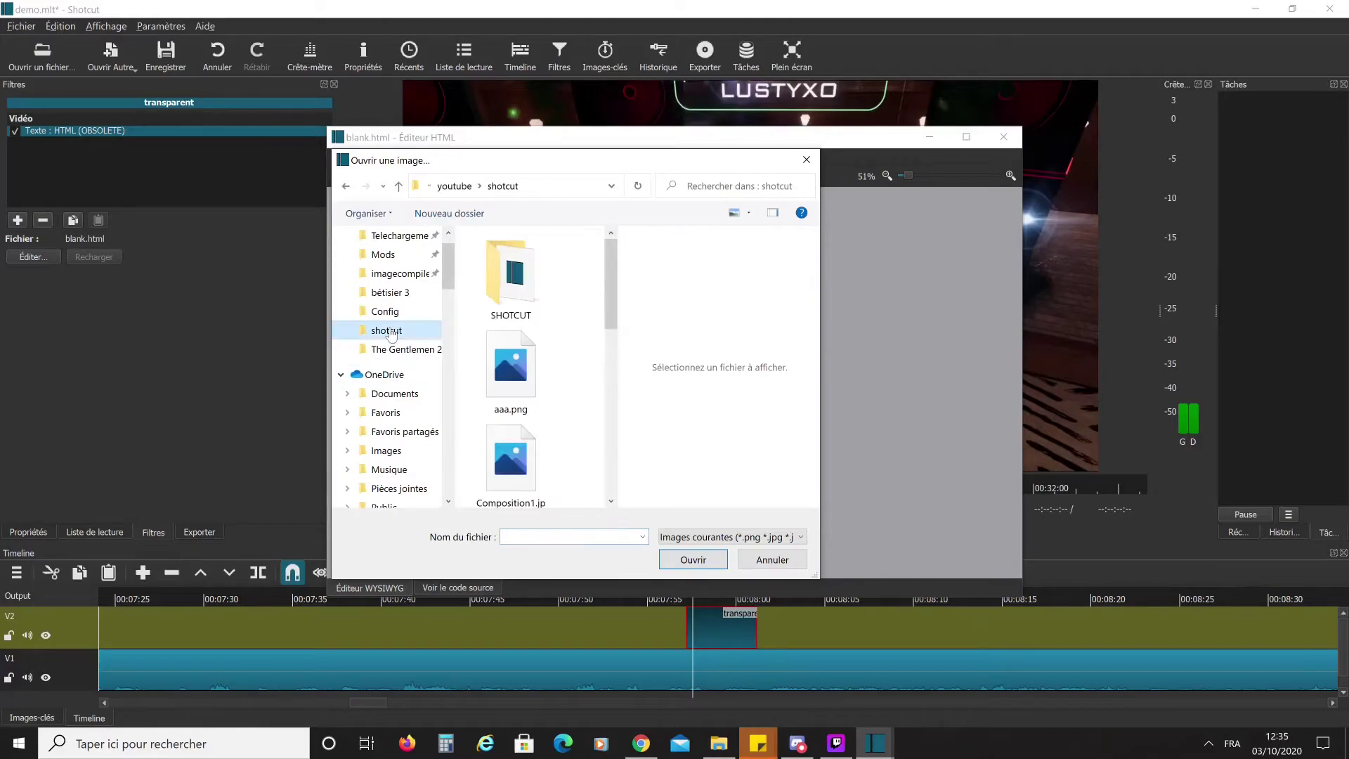
{"action": "double_click", "coordinate": [658, 160]}
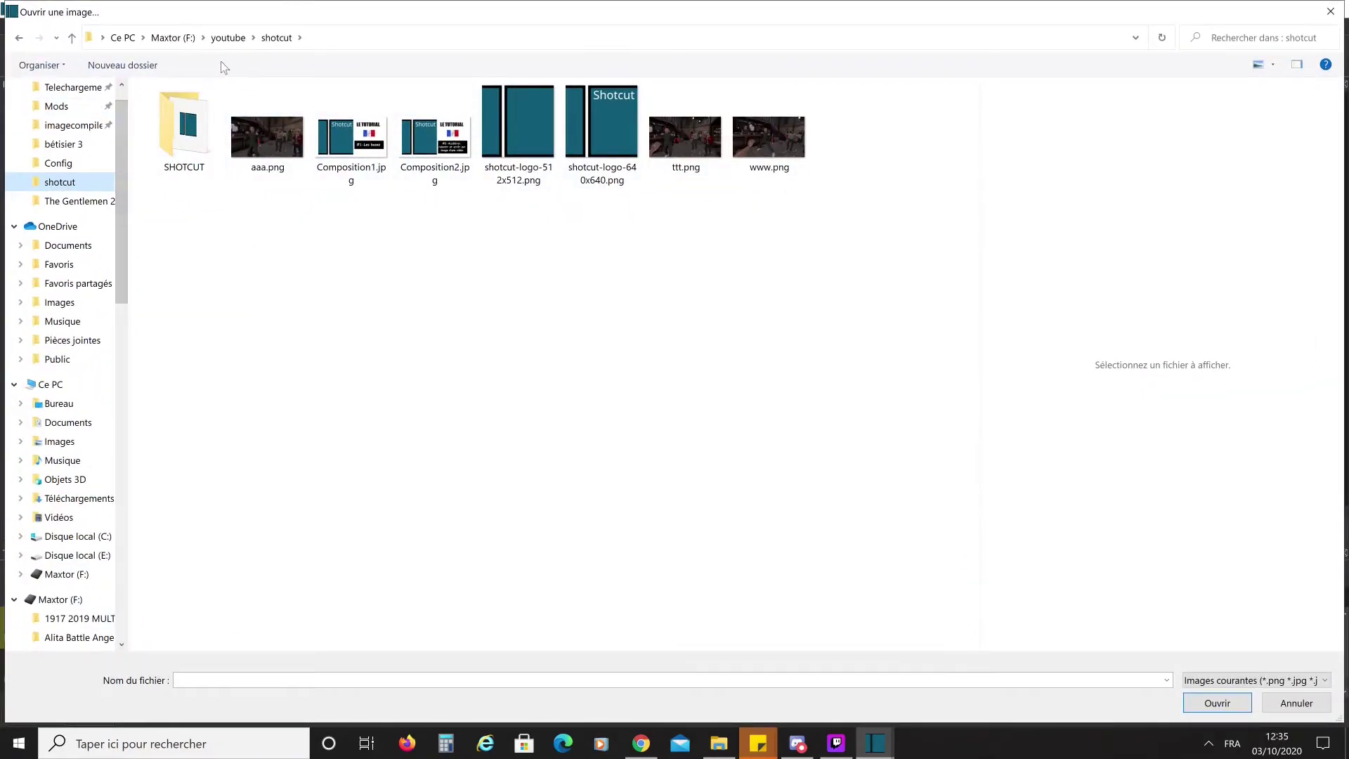
{"action": "left_click", "coordinate": [229, 37]}
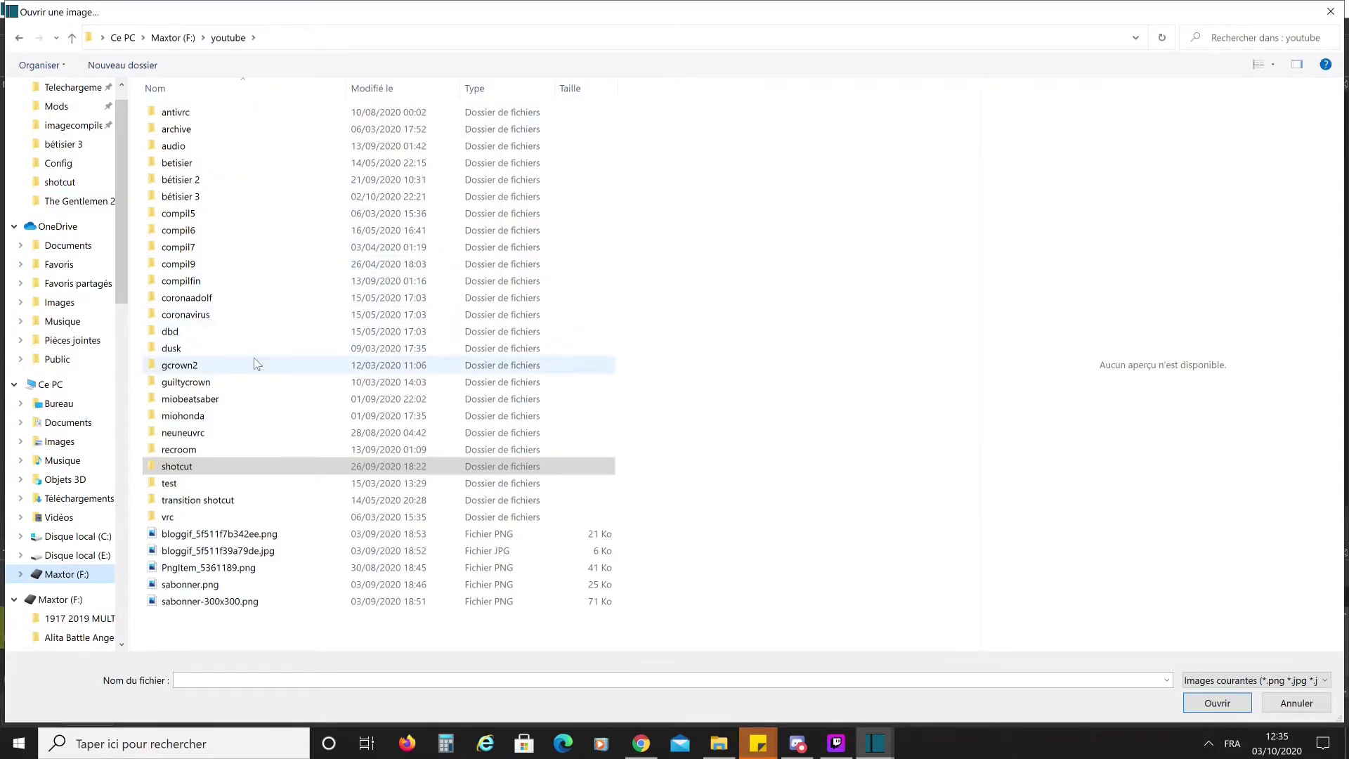
{"action": "double_click", "coordinate": [211, 416]}
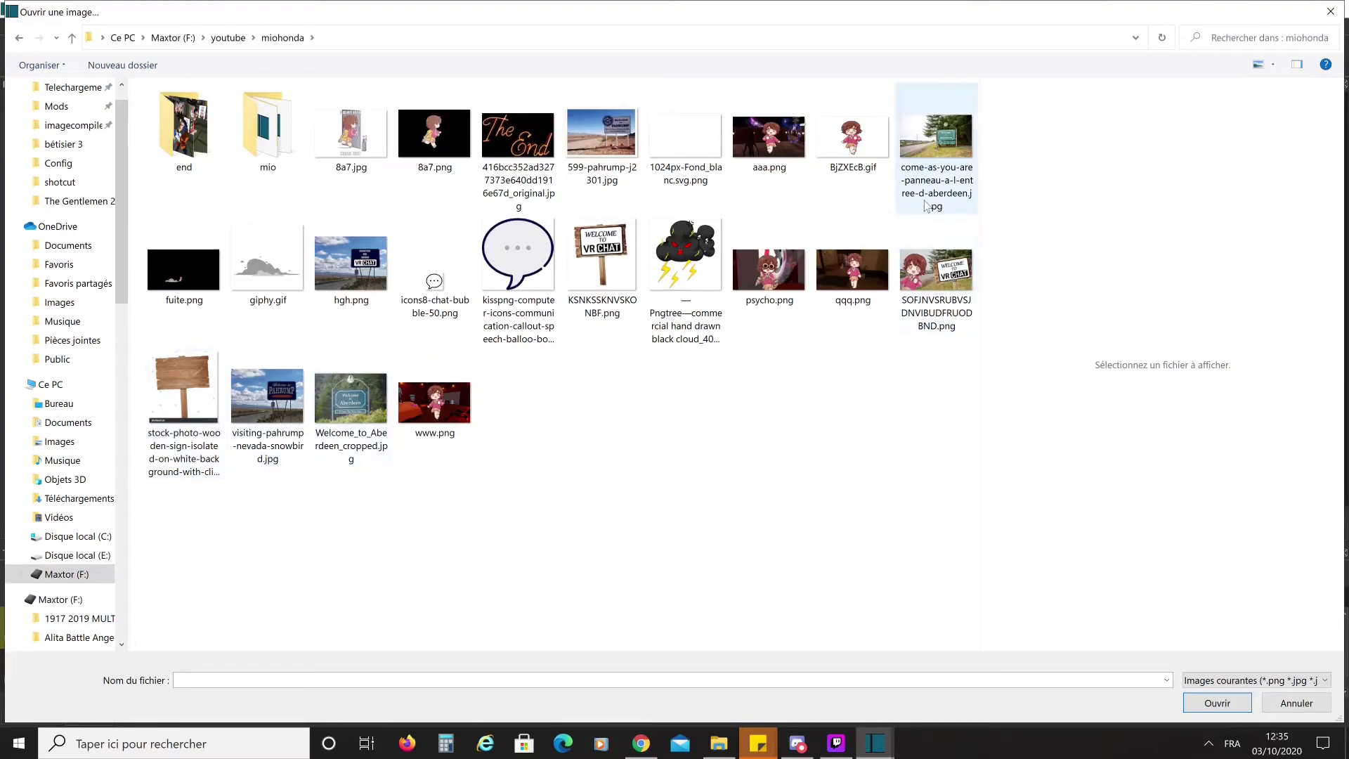
{"action": "double_click", "coordinate": [871, 160]}
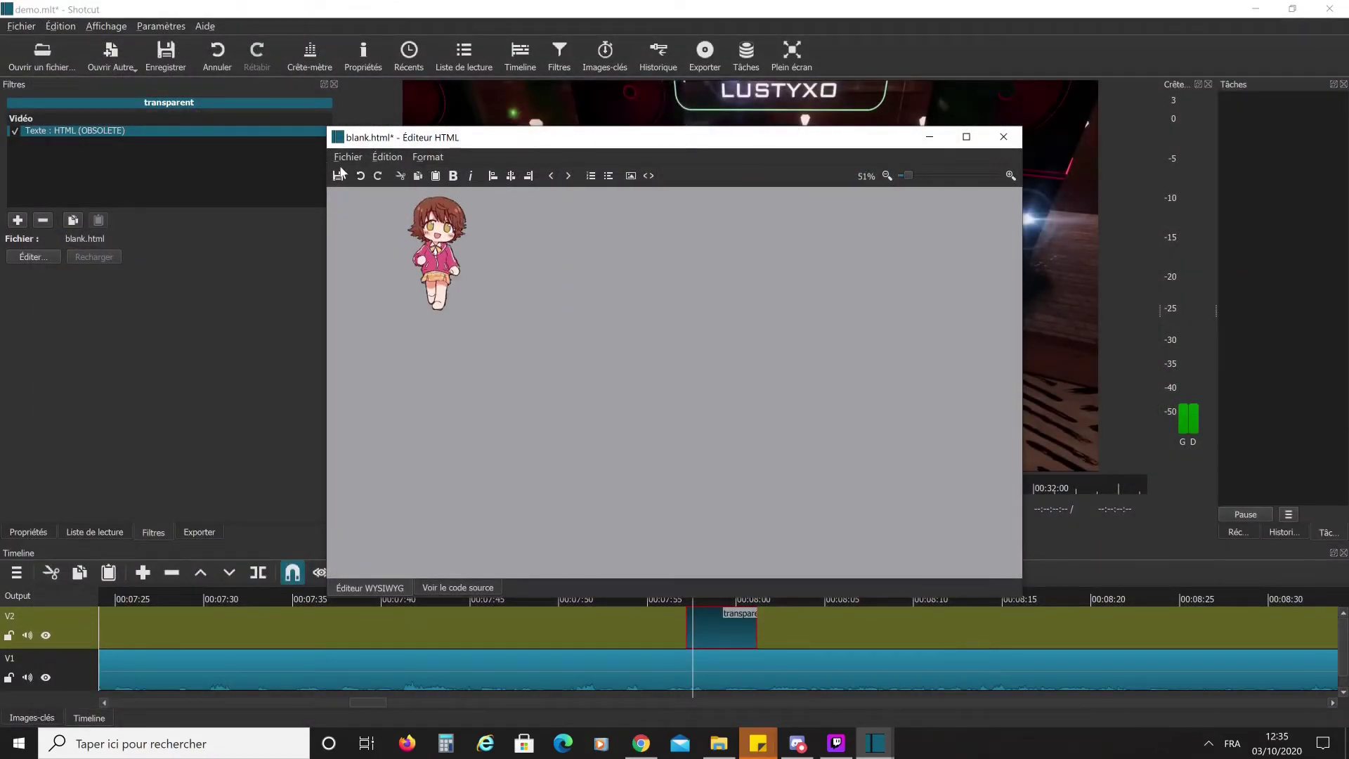
- Save and close the HTML page, then play the preview to check the overlay
{"action": "left_click", "coordinate": [338, 176]}
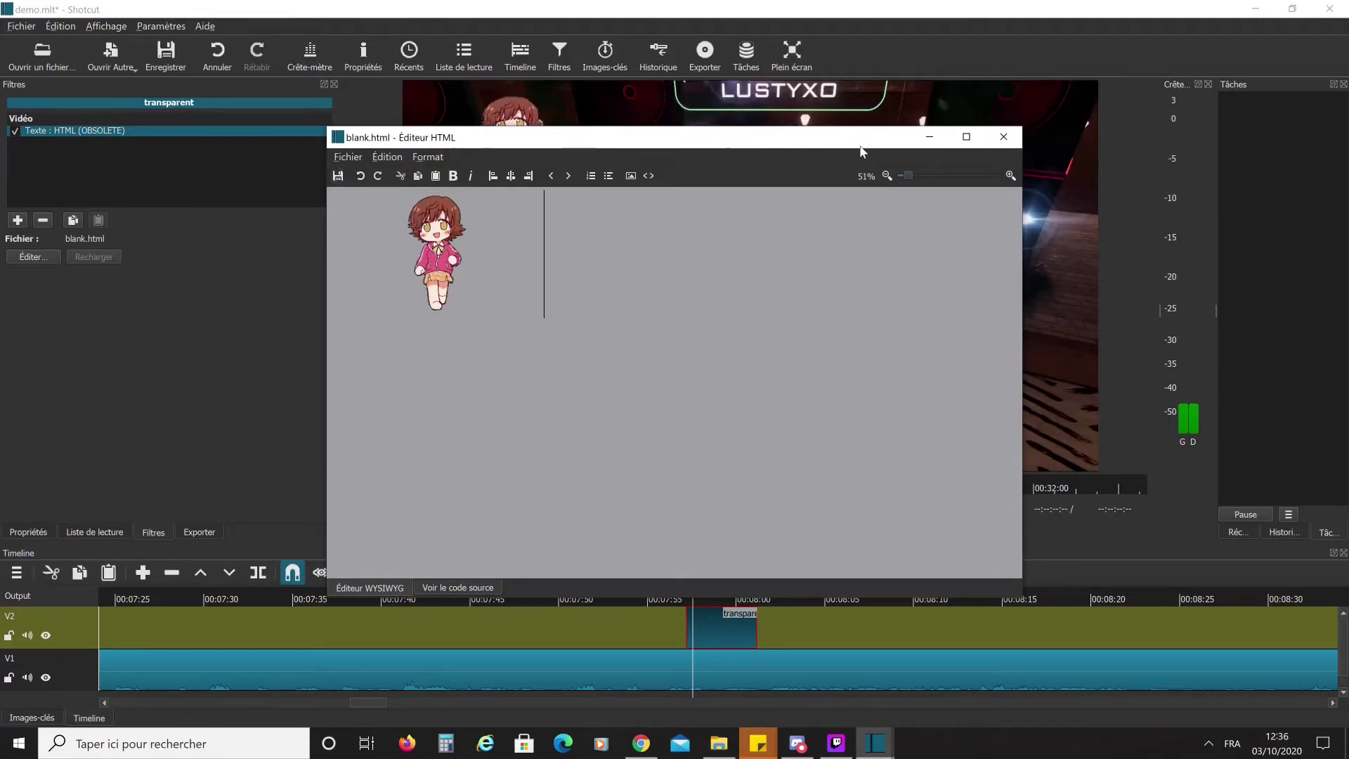
{"action": "left_click", "coordinate": [1002, 138]}
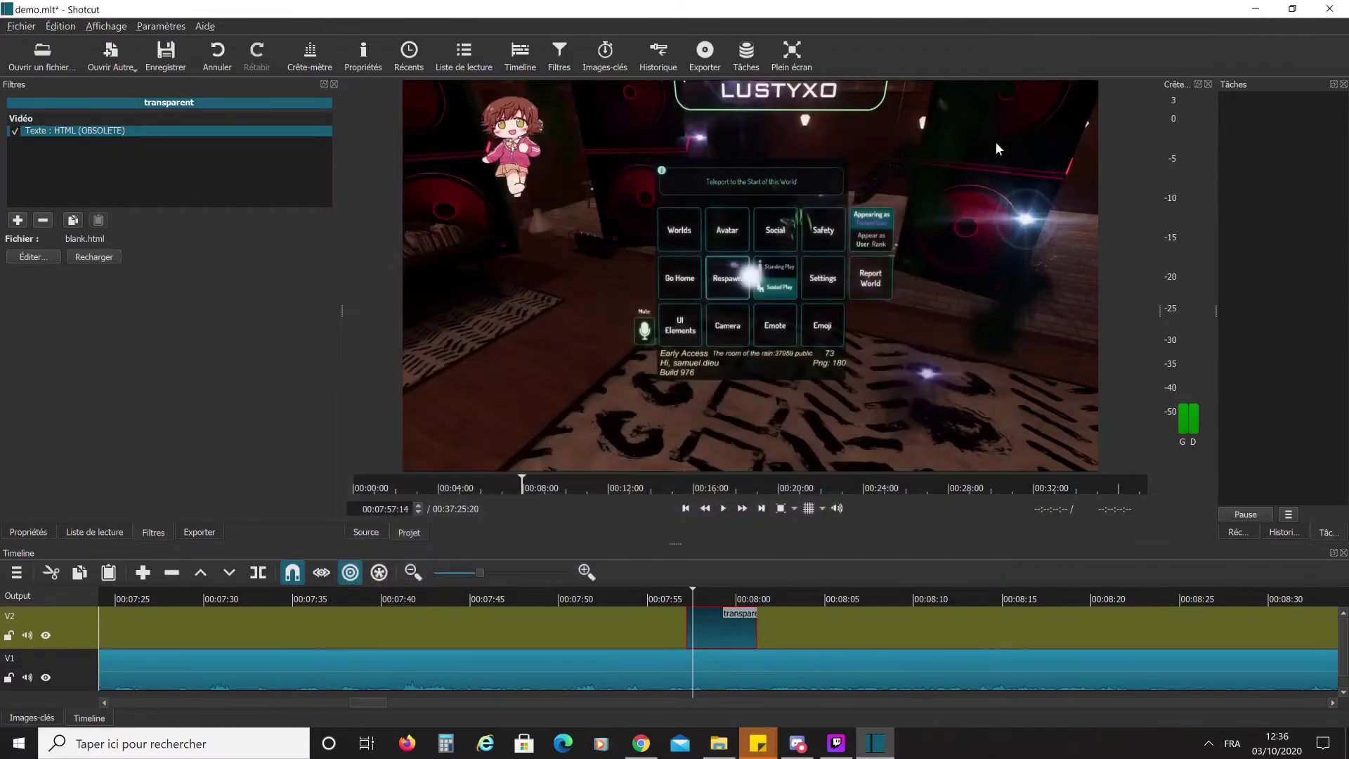
{"action": "left_click", "coordinate": [680, 600]}
{"action": "left_click", "coordinate": [725, 515]}
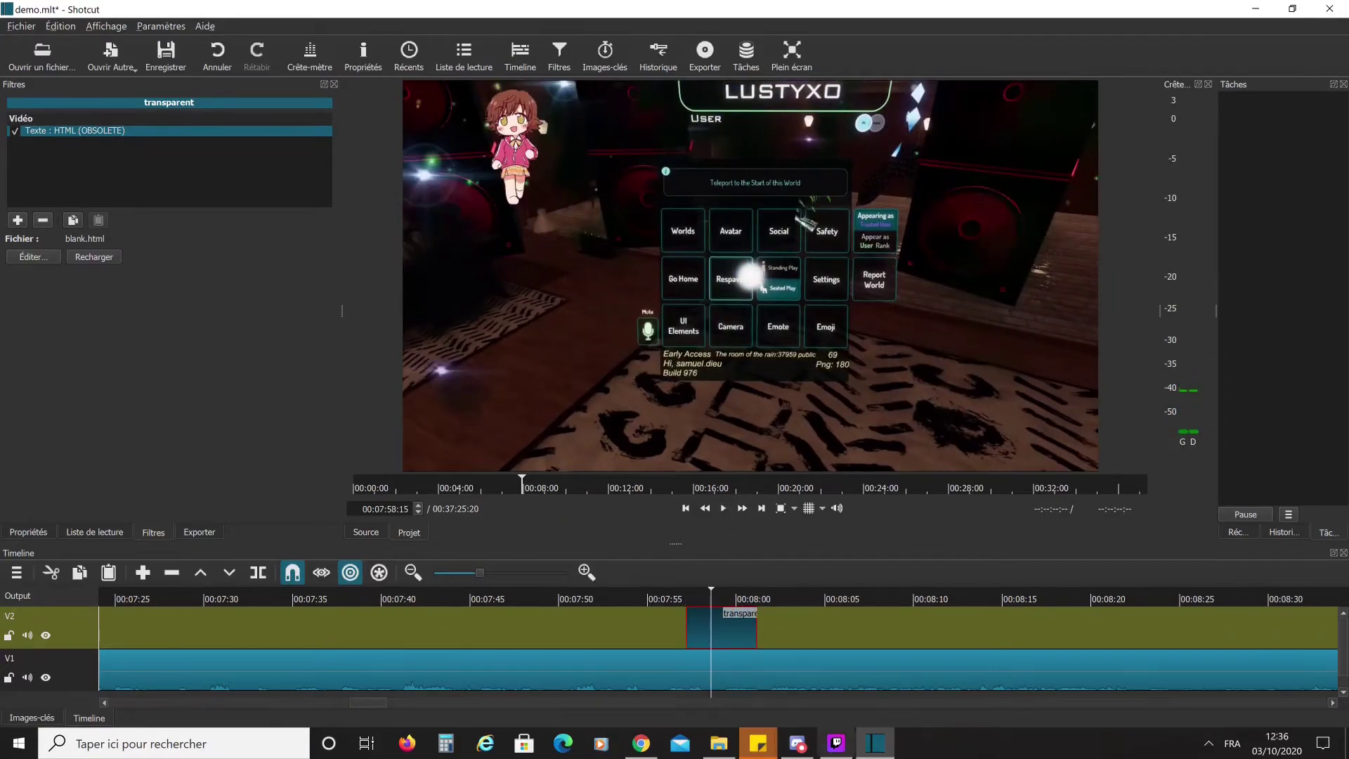
- Mute the preview and lengthen the transparent V2 clip to about 00:08:15
{"action": "left_click", "coordinate": [837, 509]}
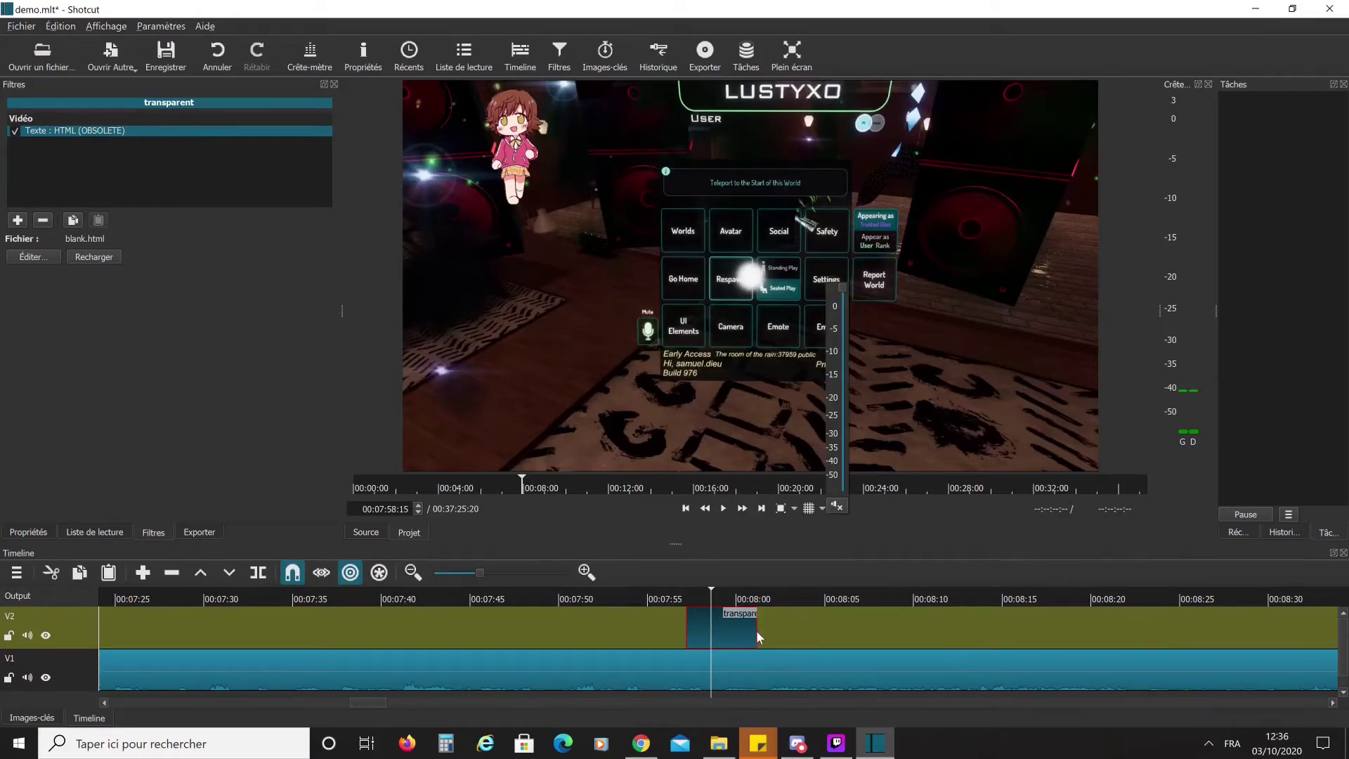
{"action": "left_click", "coordinate": [735, 628]}
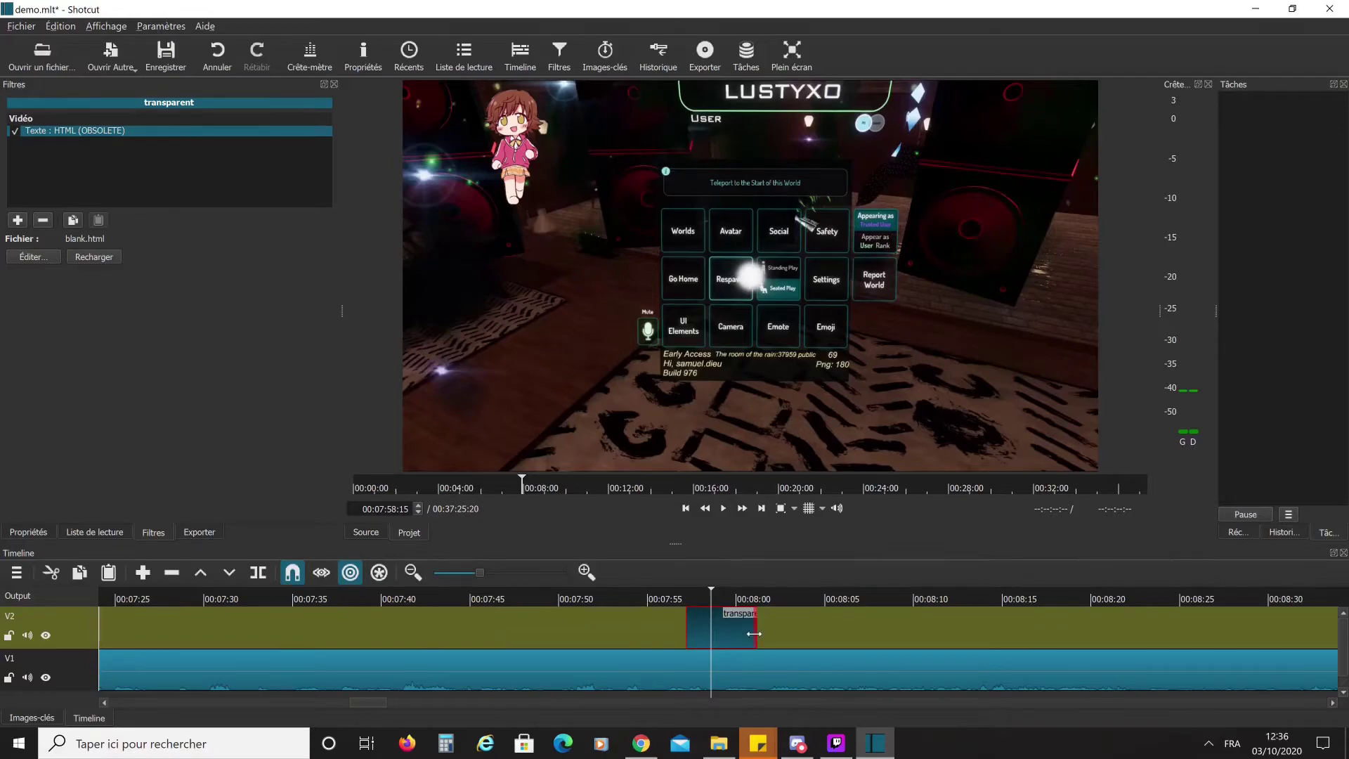
{"action": "left_click_drag", "start_coordinate": [754, 634], "coordinate": [921, 643]}
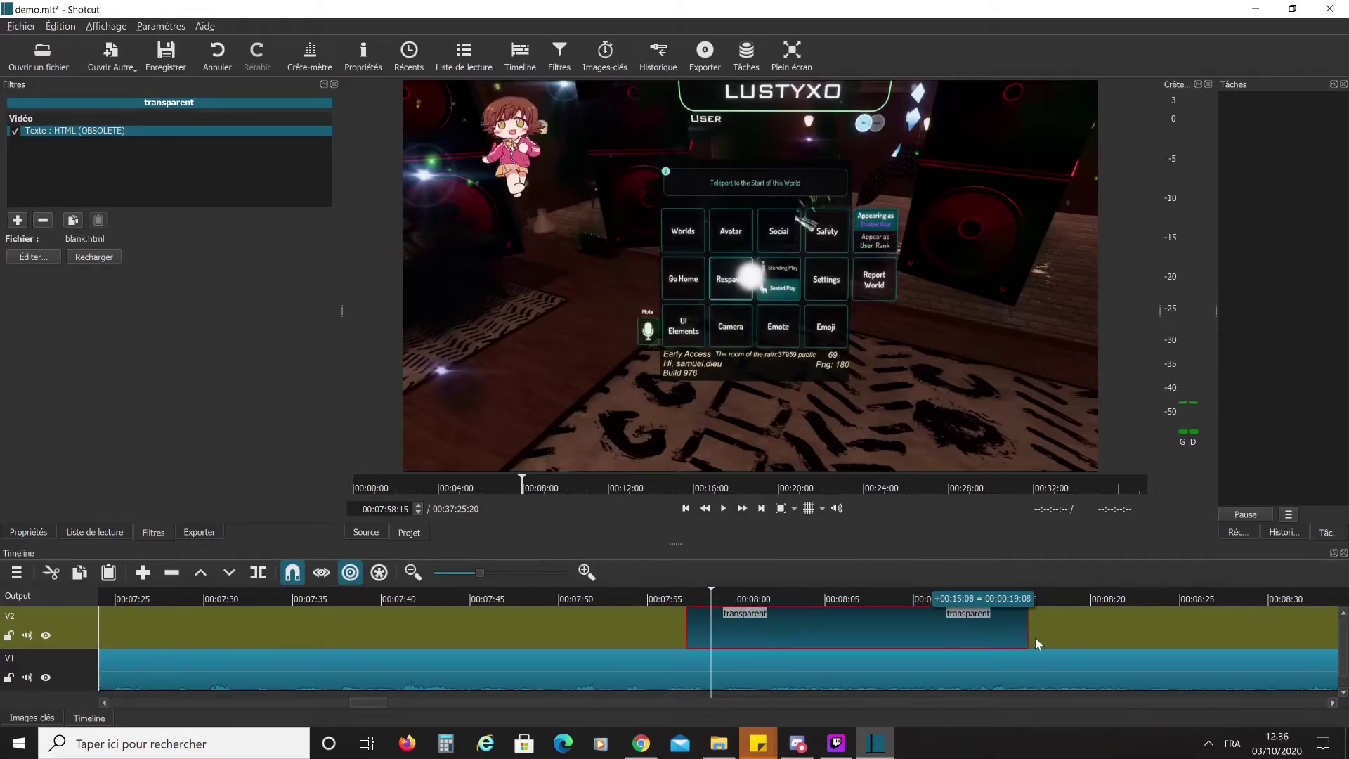
{"action": "left_click_drag", "start_coordinate": [920, 644], "coordinate": [1029, 638]}
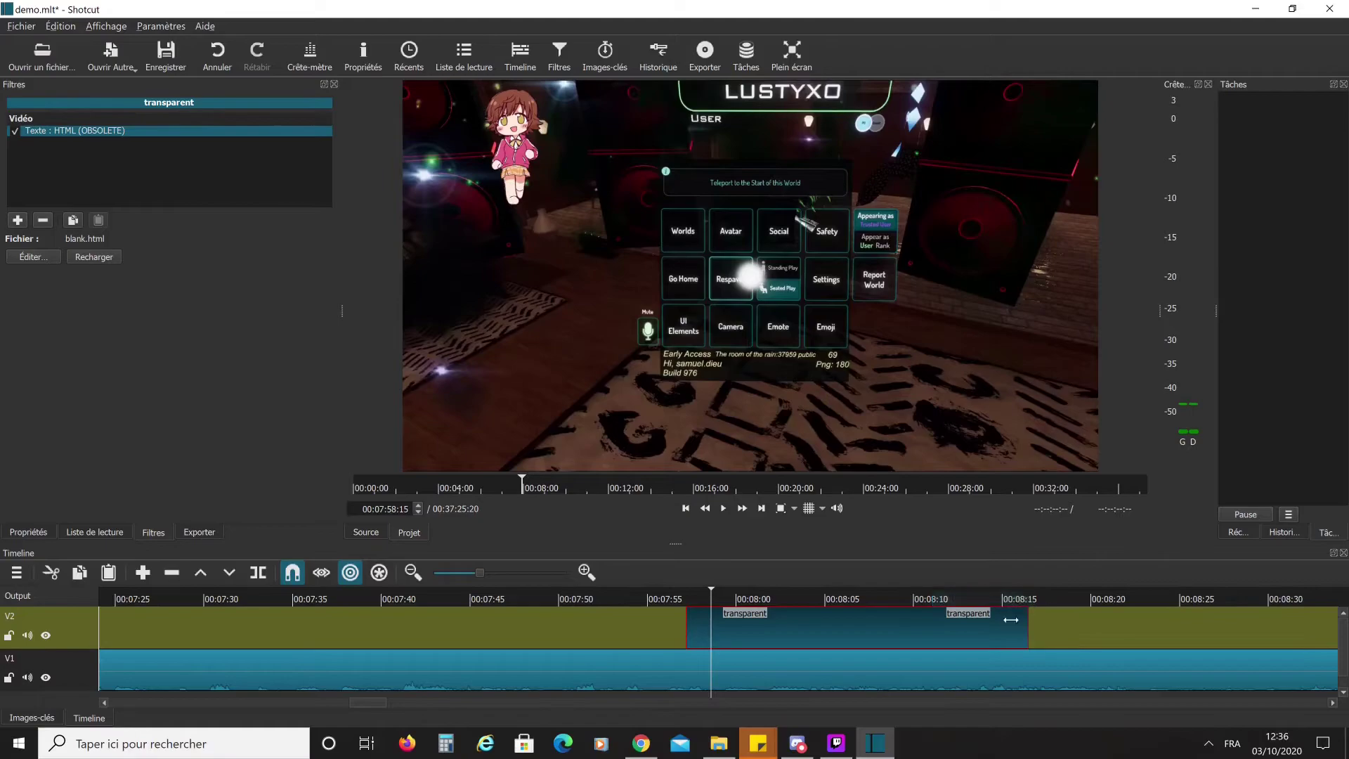
{"action": "left_click", "coordinate": [724, 511]}
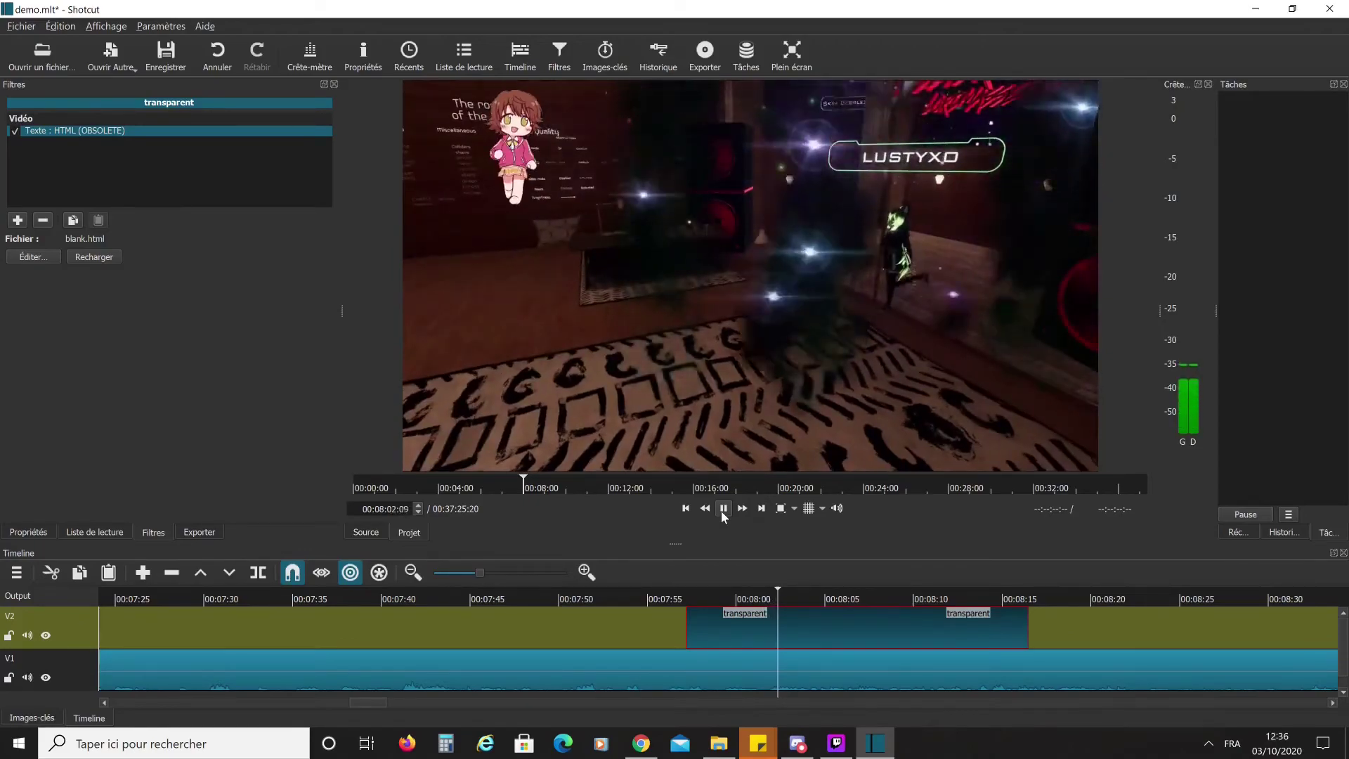
{"action": "left_click", "coordinate": [722, 511]}
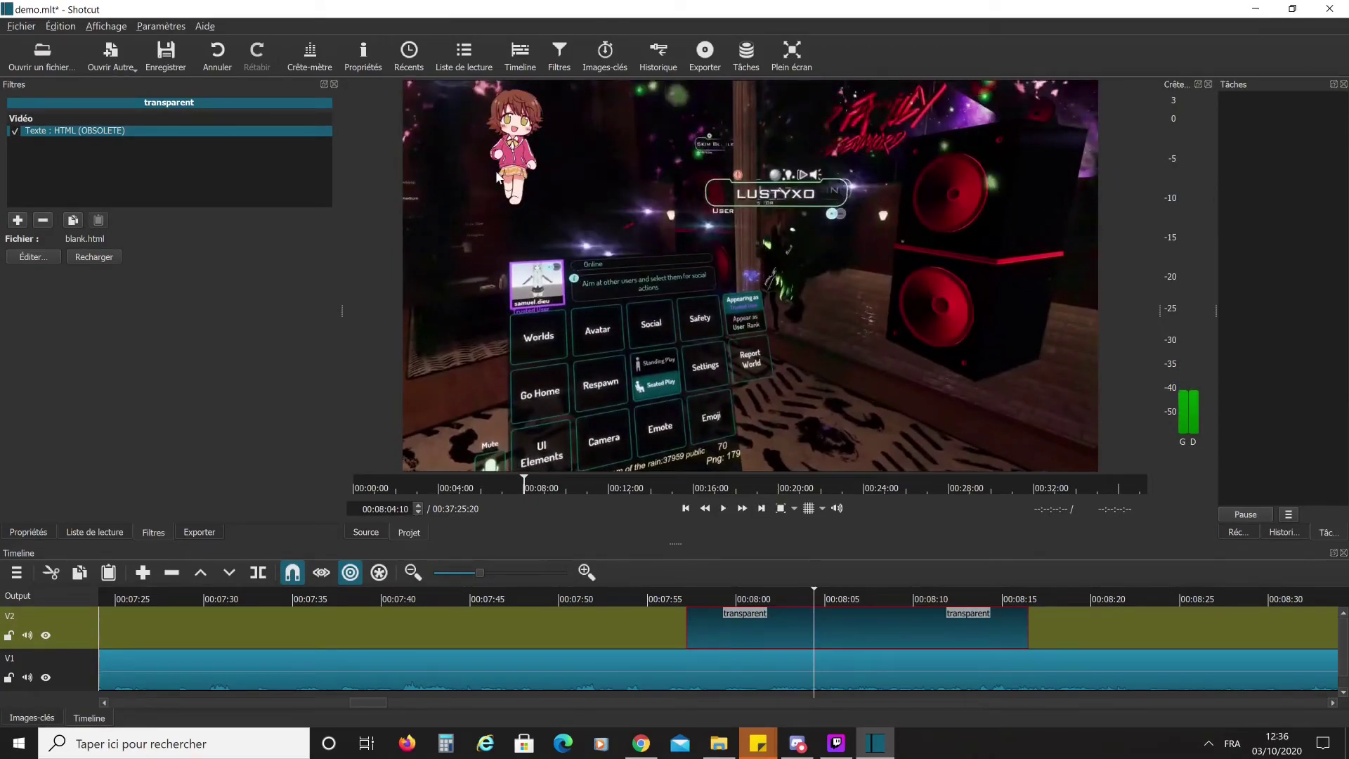
{"action": "left_click", "coordinate": [99, 531]}
{"action": "left_click", "coordinate": [158, 525]}
- Add a Taille et Position filter enlarging the overlay to 2720x1530, shifted right and down
{"action": "left_click", "coordinate": [20, 220]}
{"action": "scroll", "coordinate": [148, 366], "scroll_direction": "down", "scroll_amount": 4}
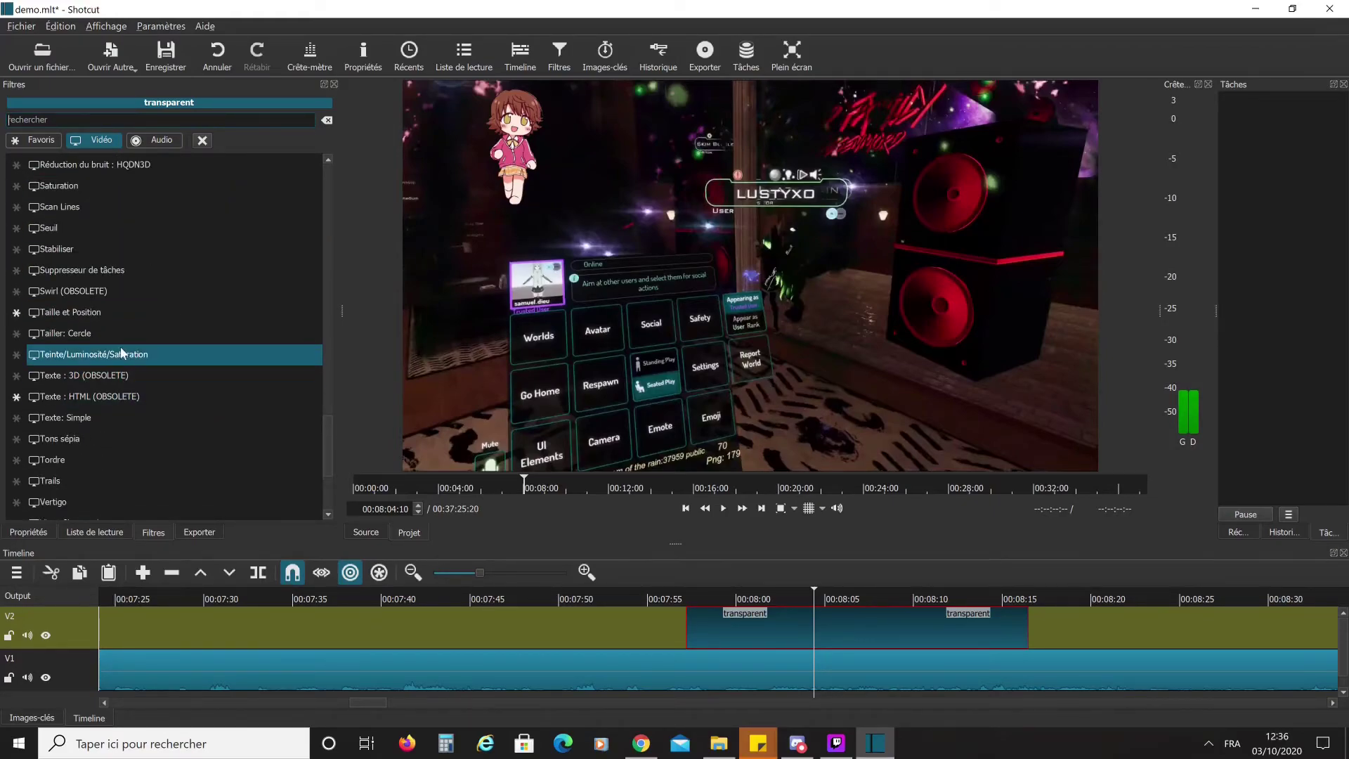
{"action": "left_click", "coordinate": [108, 313]}
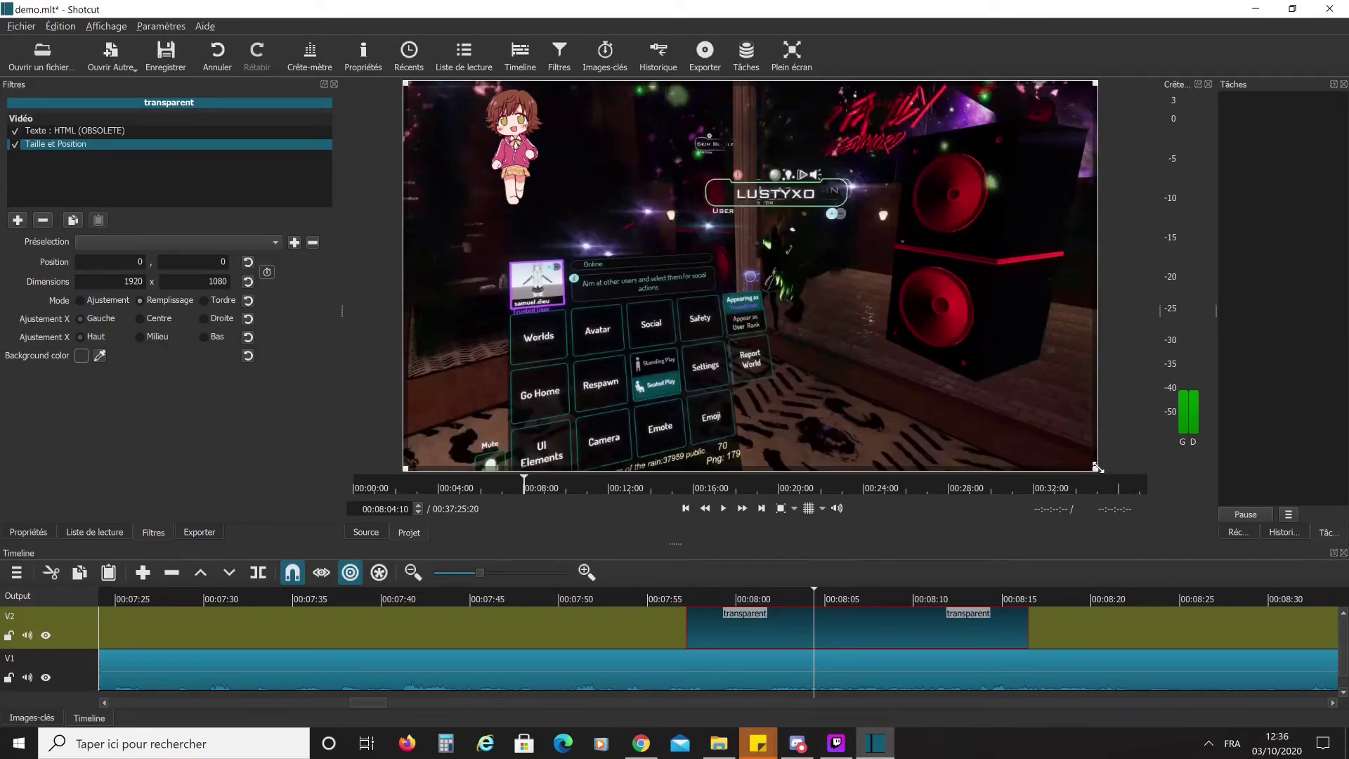
{"action": "mouse_move", "coordinate": [1097, 468]}
{"action": "left_mouse_down"}
{"action": "mouse_move", "coordinate": [1296, 577]}
{"action": "mouse_move", "coordinate": [1345, 632]}
{"action": "left_mouse_up"}
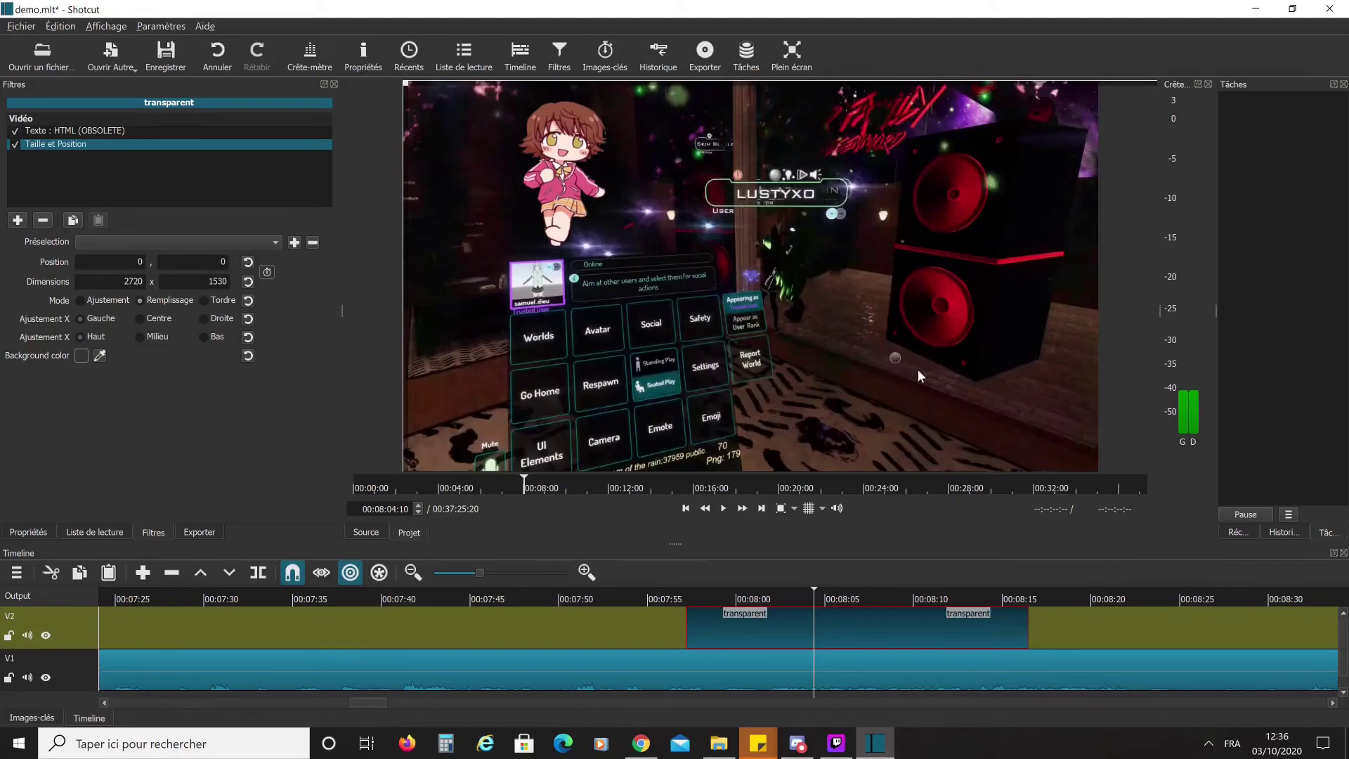
{"action": "left_click_drag", "start_coordinate": [888, 357], "coordinate": [1167, 496]}
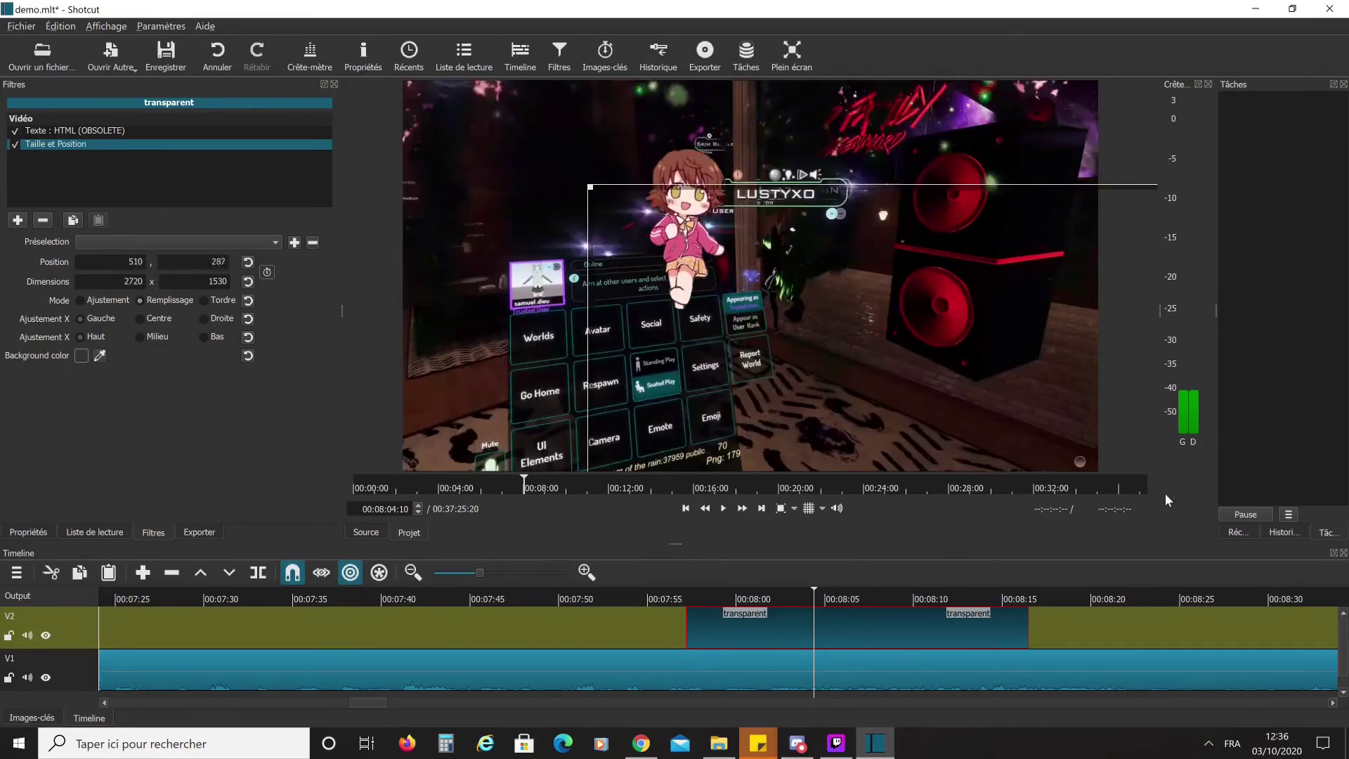